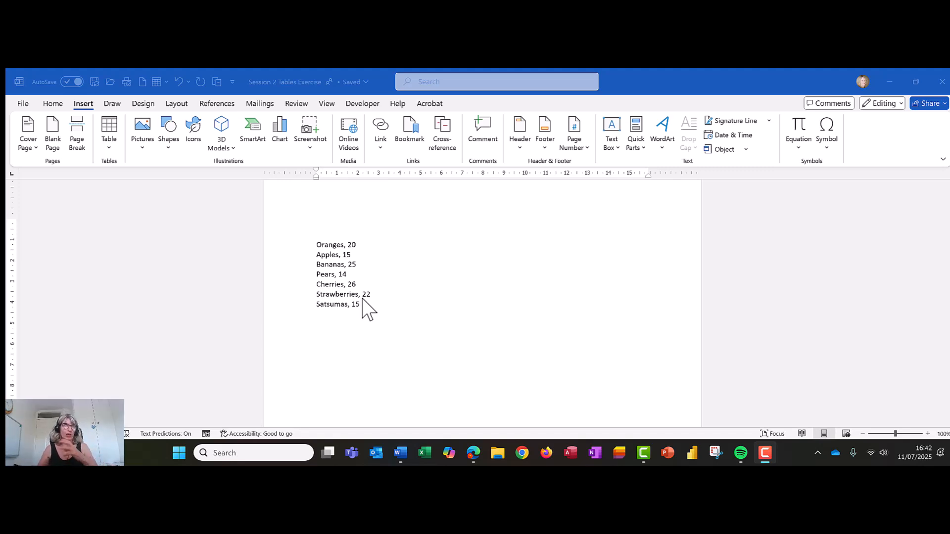
- Convert the fruit list into a two-column table, separating text at commas
click(370, 316)
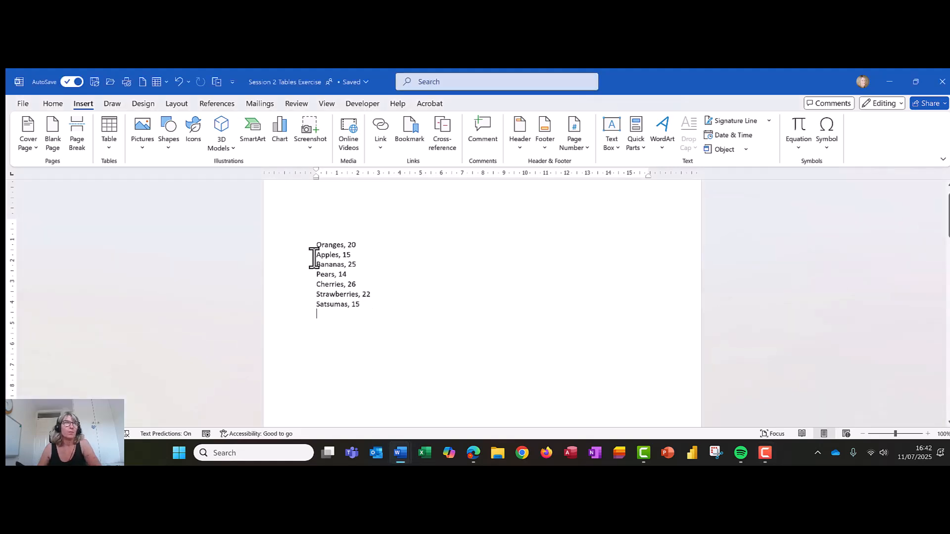
drag(317, 237, 373, 304)
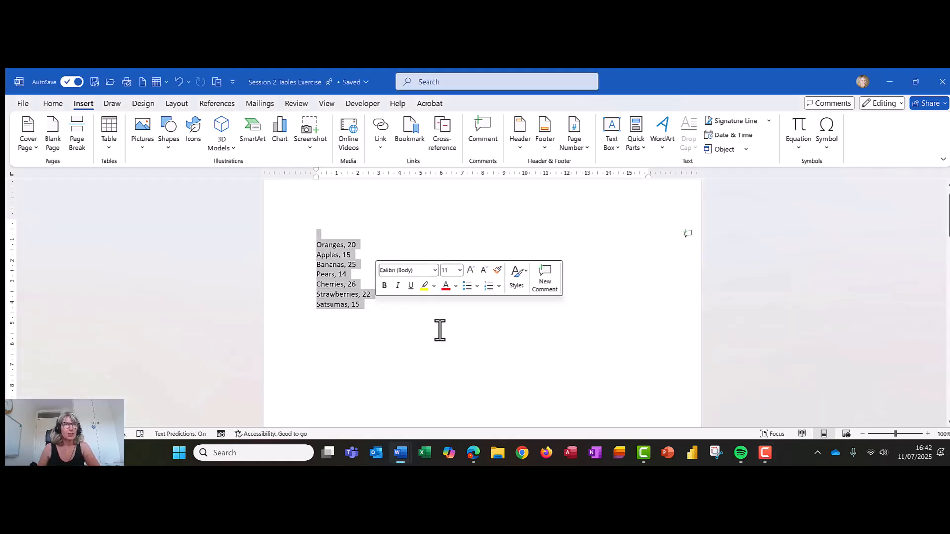
click(359, 316)
drag(316, 244, 375, 307)
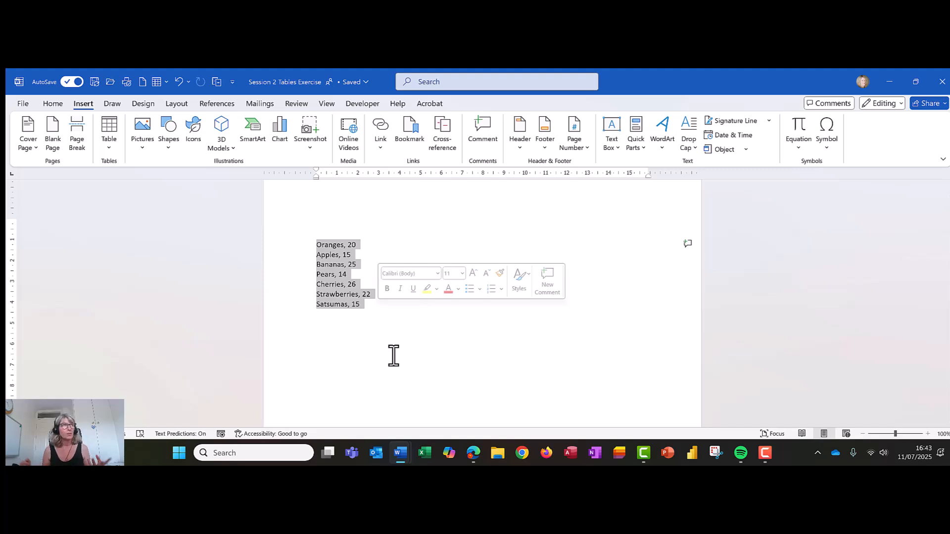
click(110, 147)
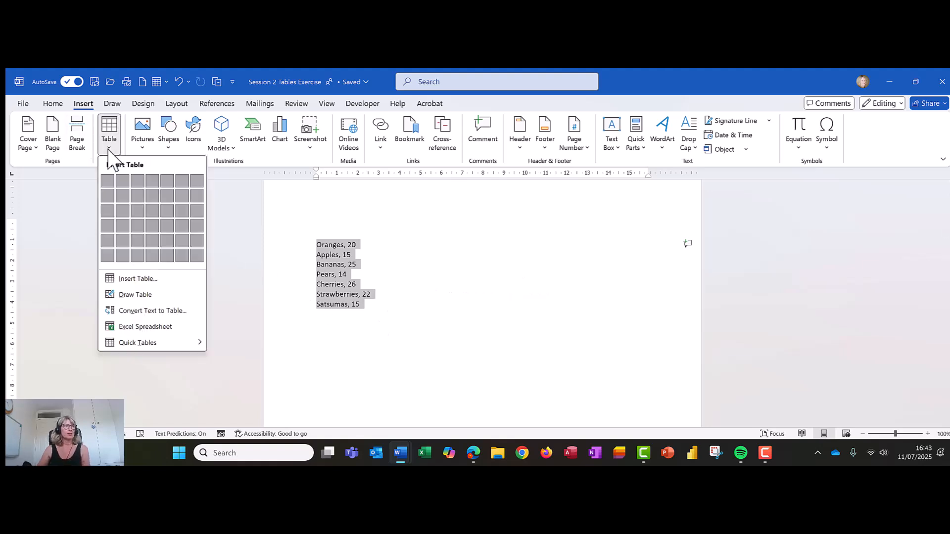
click(139, 310)
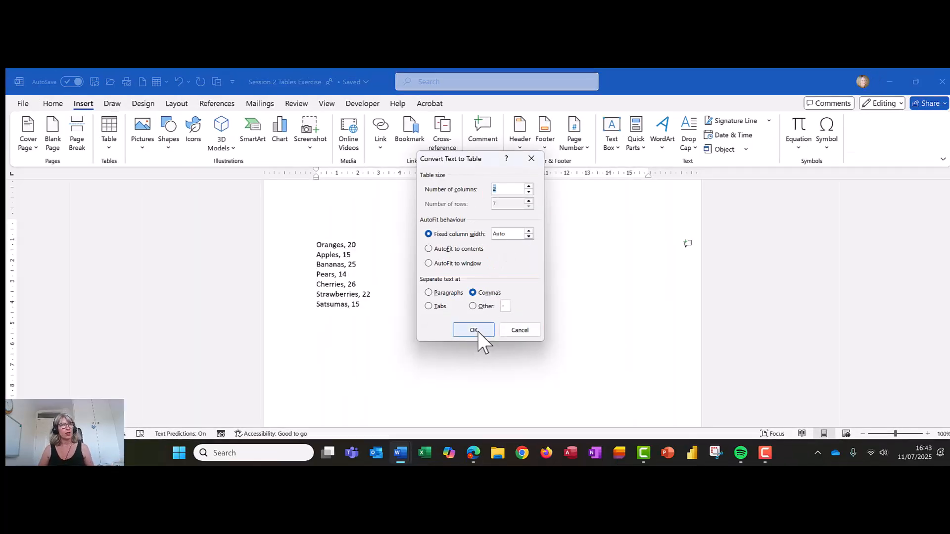
click(476, 332)
click(477, 332)
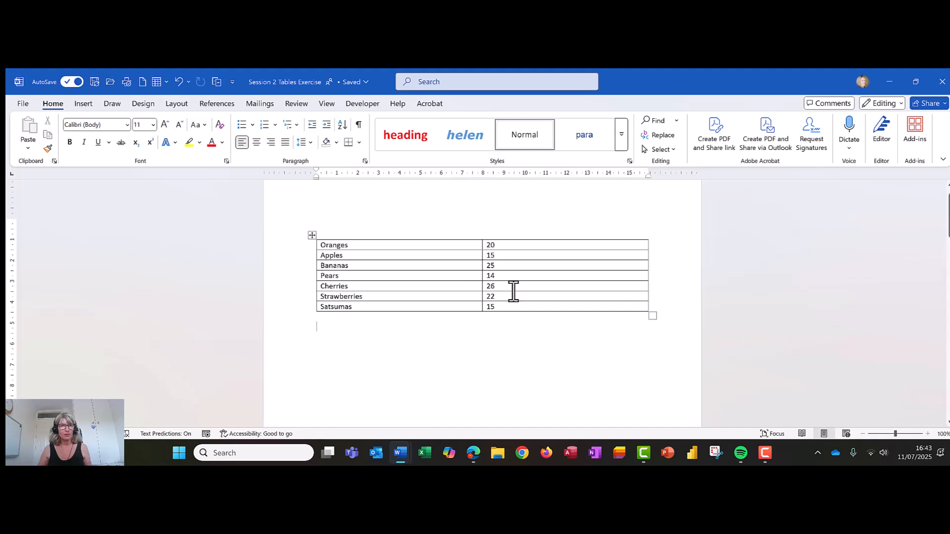
- Add a new empty row at the bottom of the fruit table
click(508, 308)
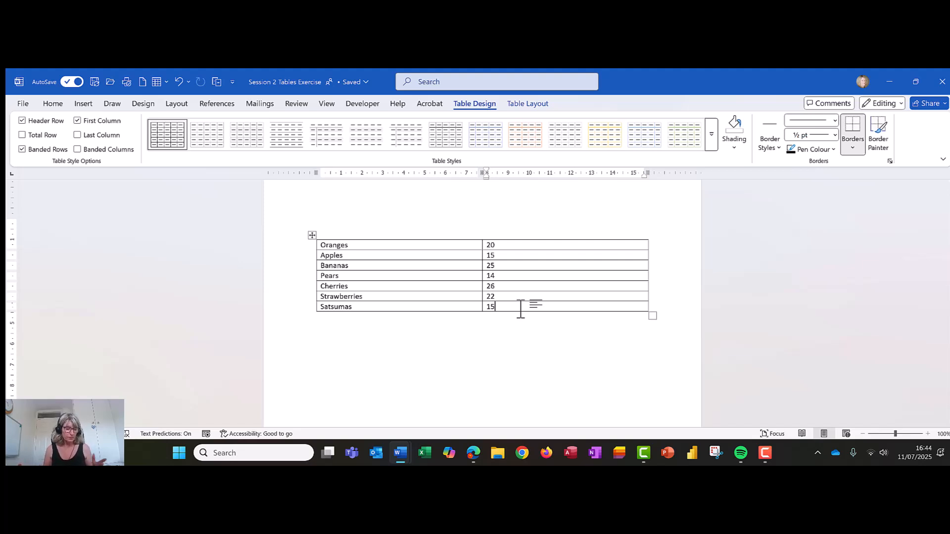
key(Tab)
key(Tab)
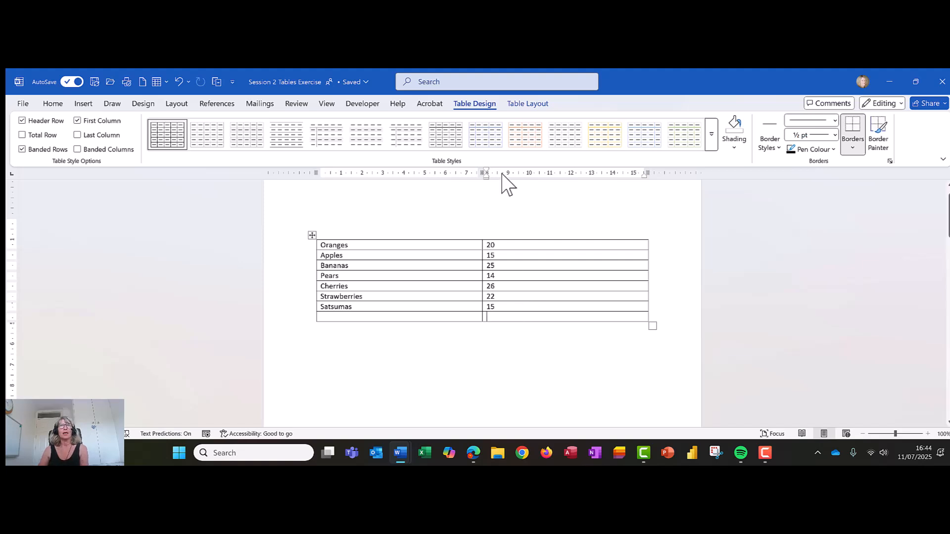
- Insert a =SUM(ABOVE) formula in the new row's number cell to total the quantities
click(521, 105)
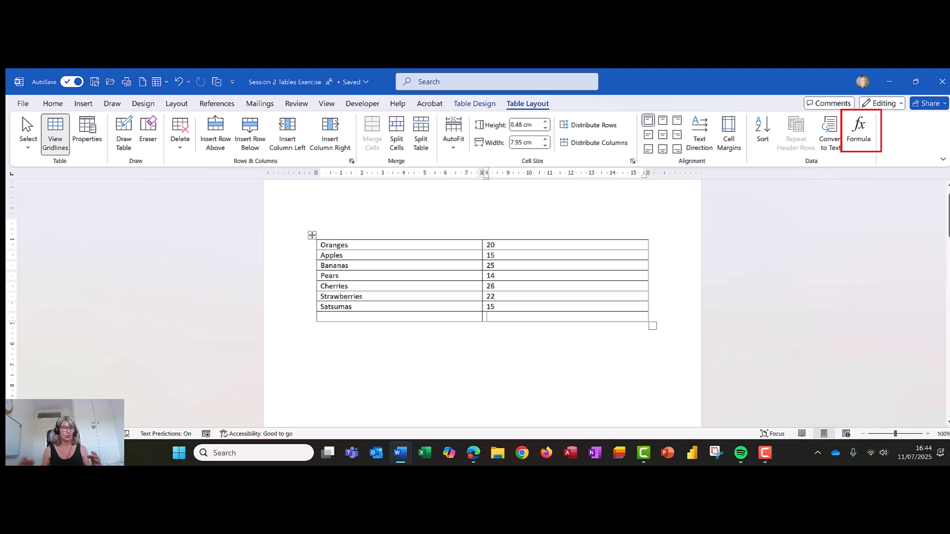
click(860, 130)
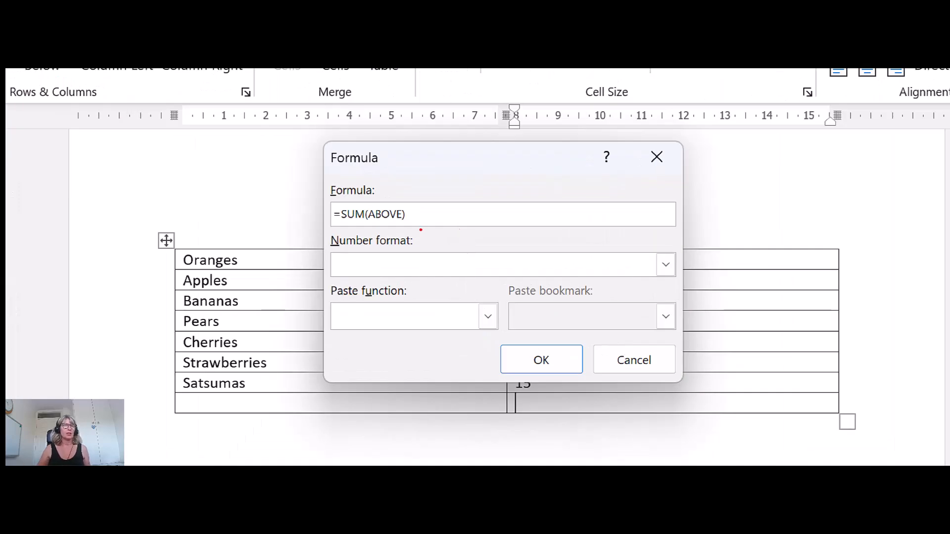
drag(315, 190, 455, 231)
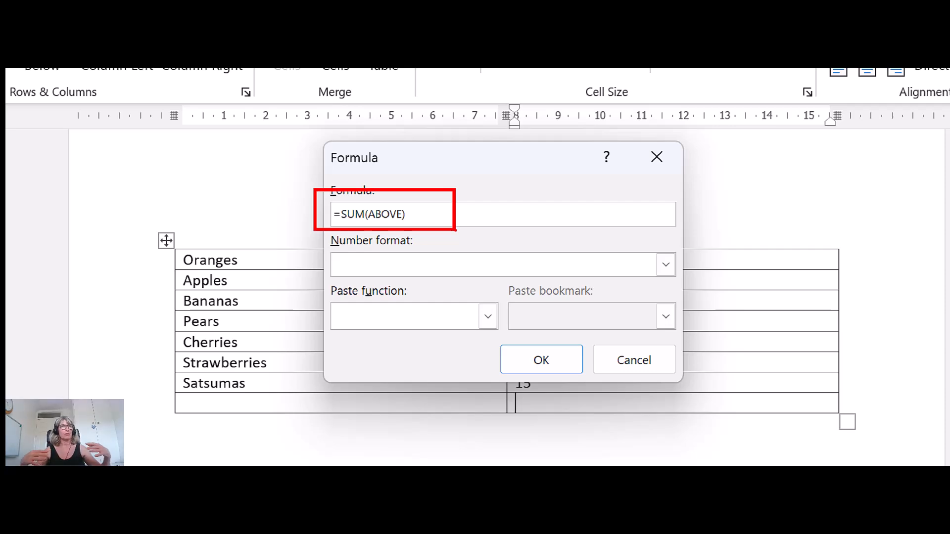
key(Escape)
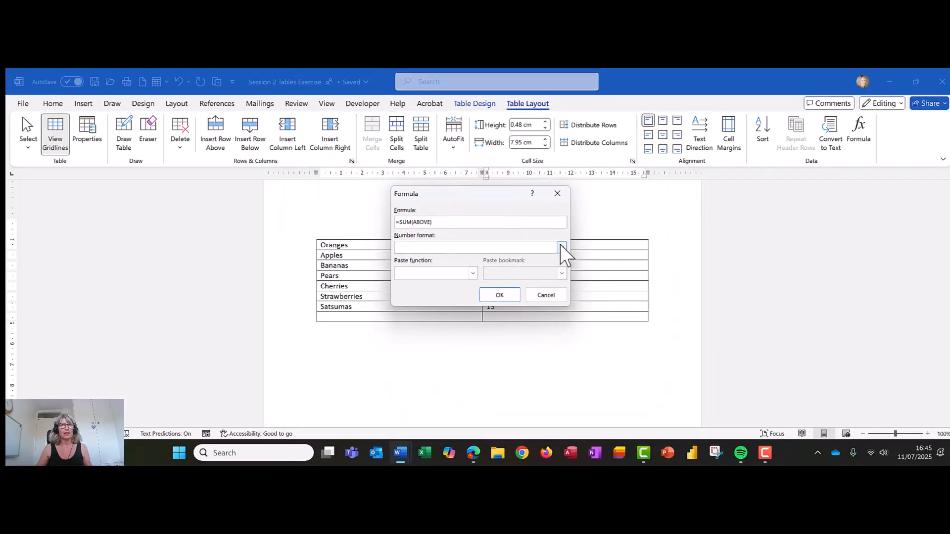
click(562, 247)
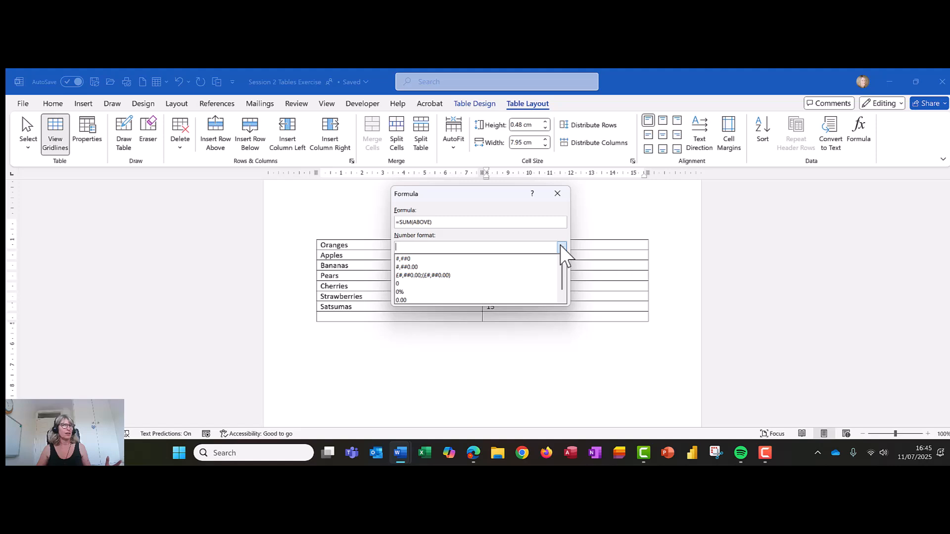
click(561, 247)
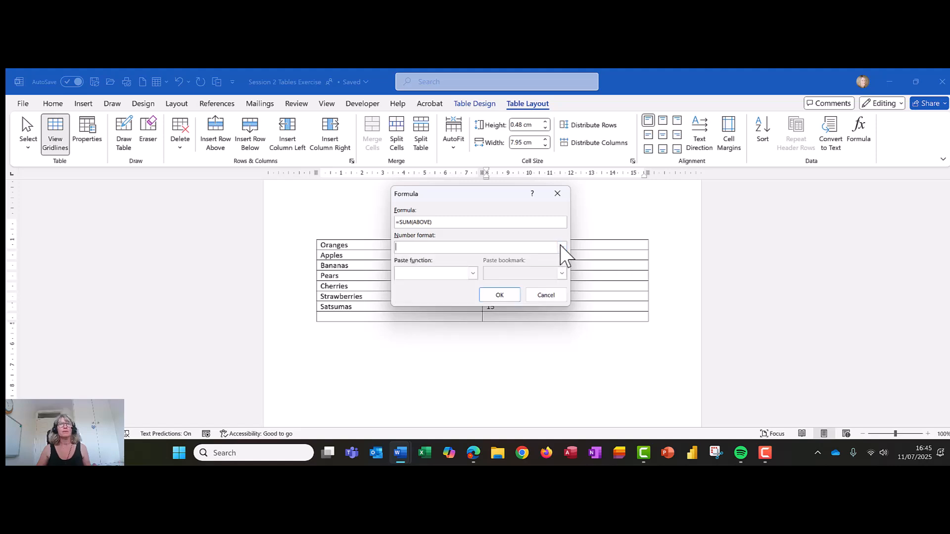
click(500, 295)
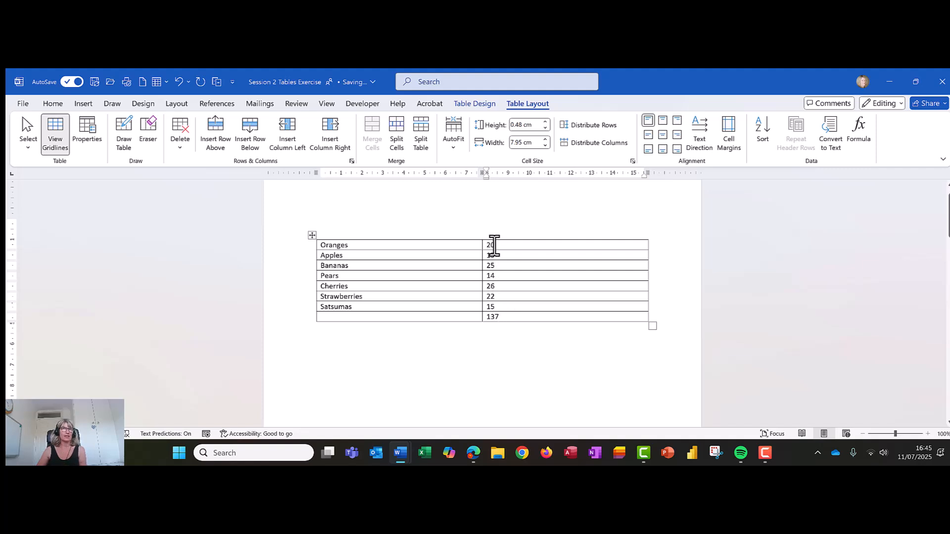
- Right-align all cells in the quantities column
drag(495, 246, 509, 318)
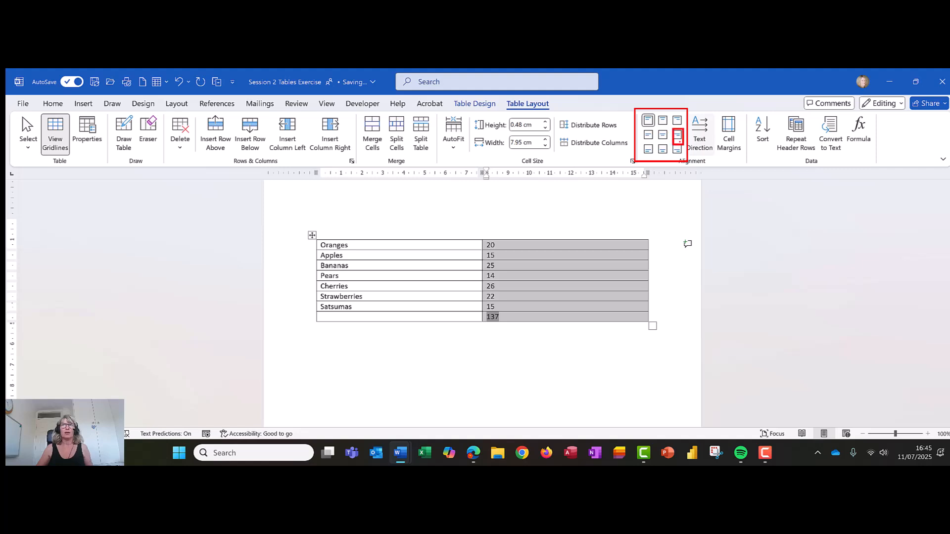
click(677, 134)
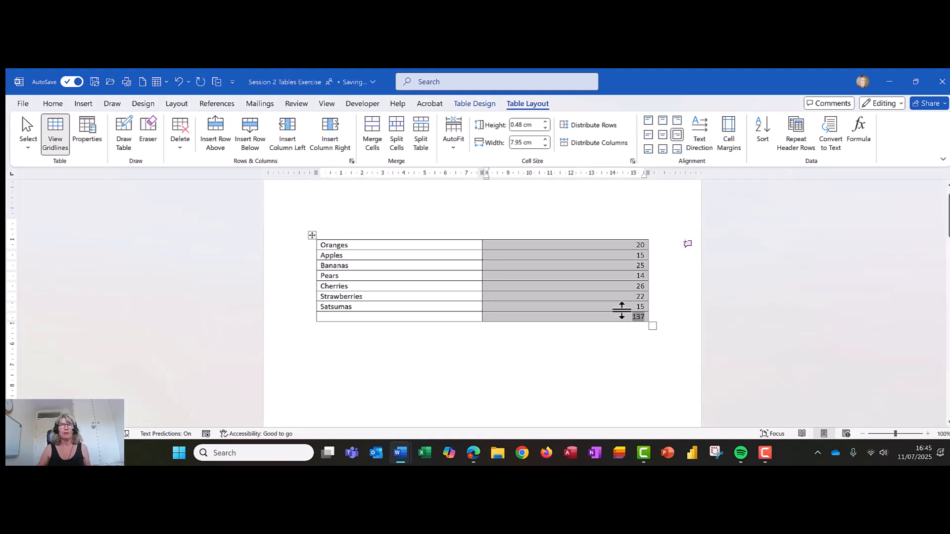
click(569, 335)
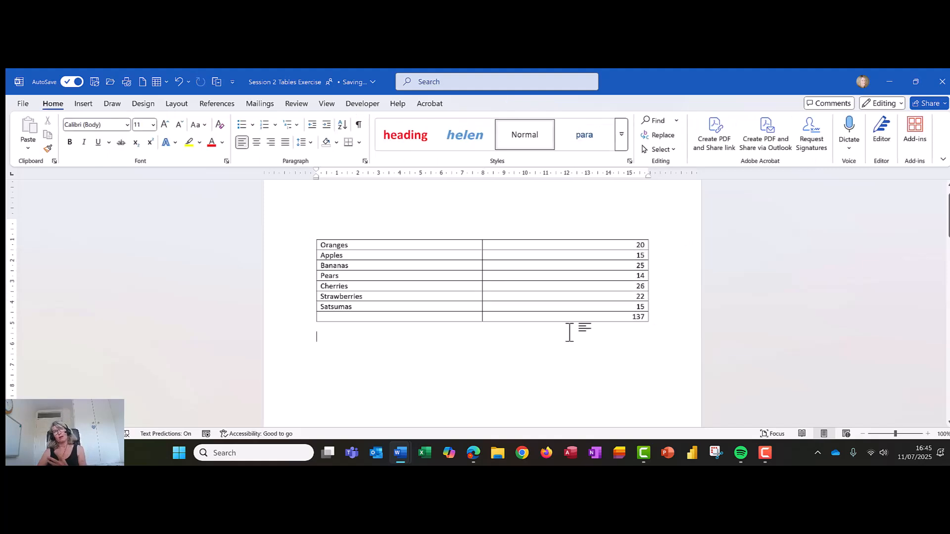
- Change the Oranges quantity to 120 by adding a leading 1
click(628, 243)
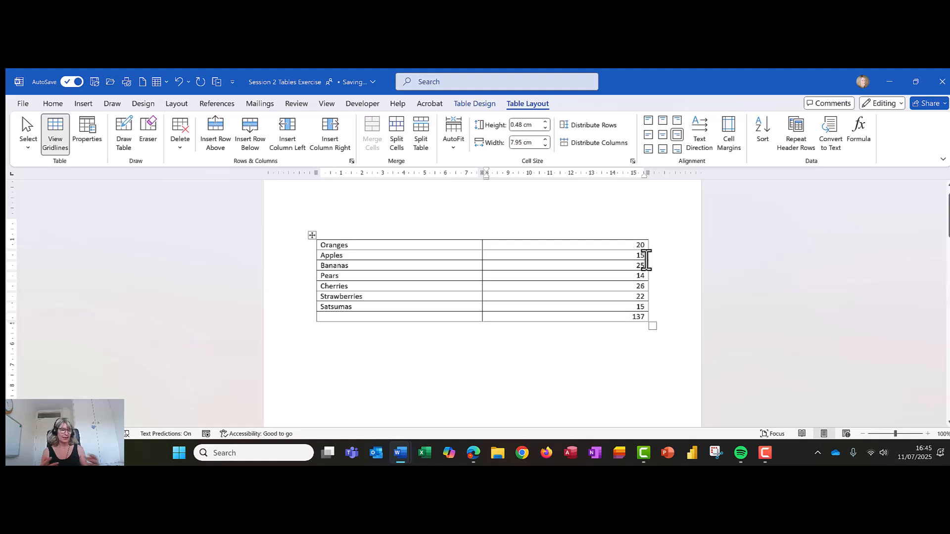
text(1)
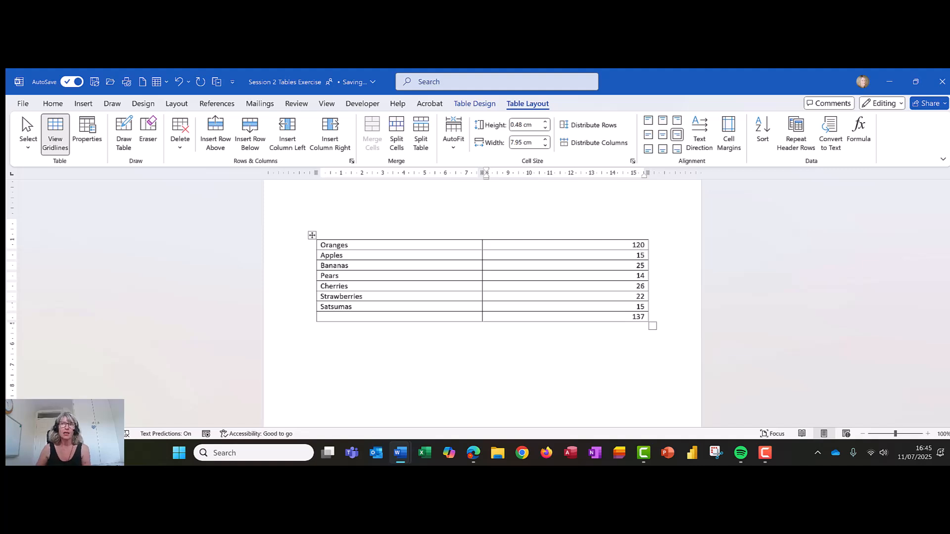
- Update the total formula field in the bottom row
right_click(639, 317)
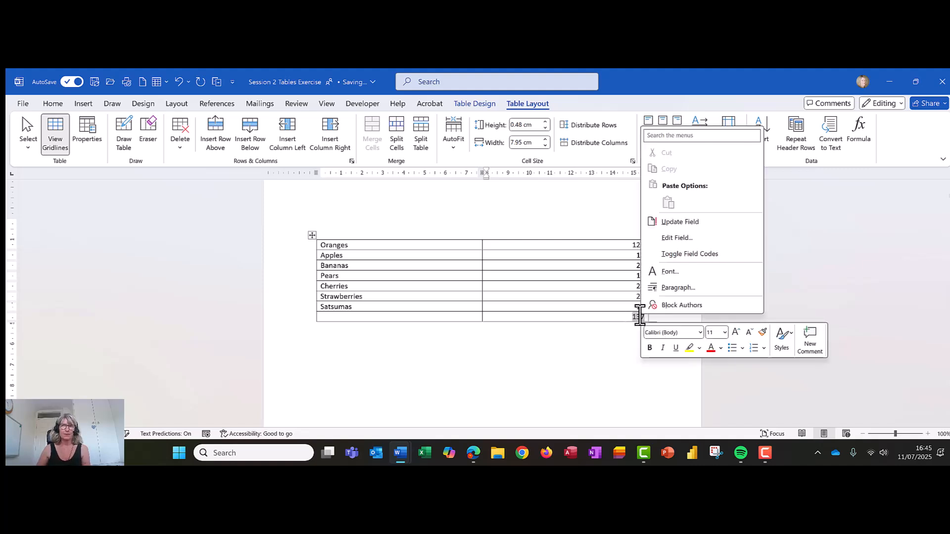
click(697, 222)
click(430, 355)
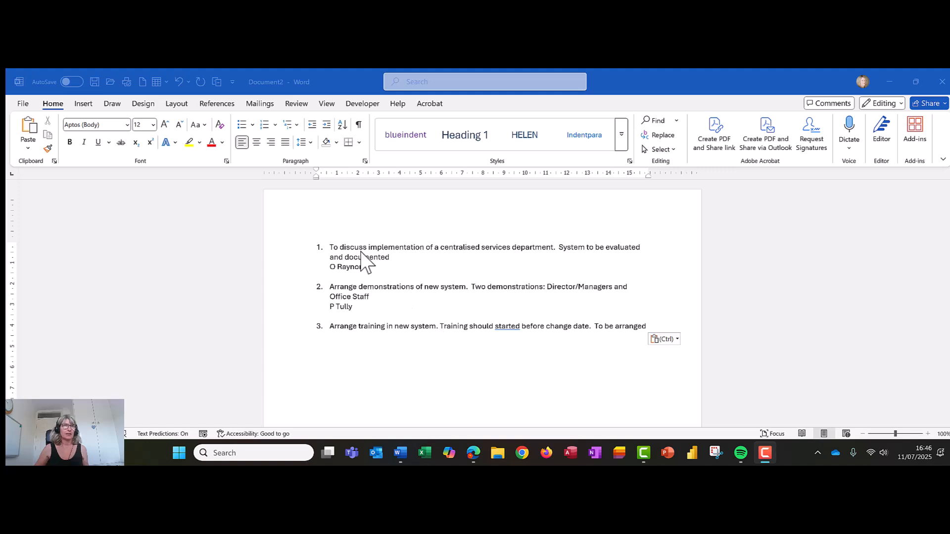
- Show formatting marks for the numbered action-item list in the second document
drag(397, 255, 329, 248)
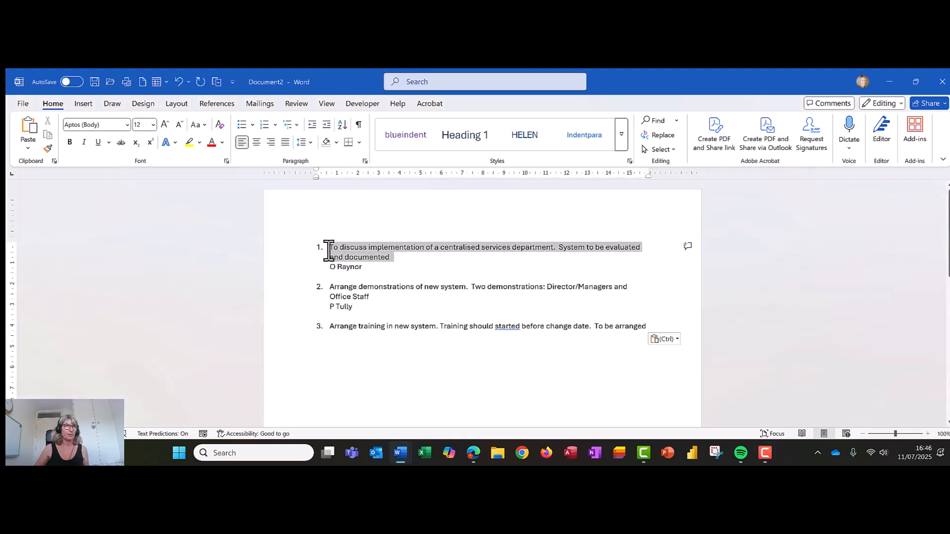
click(327, 268)
triple_click(361, 266)
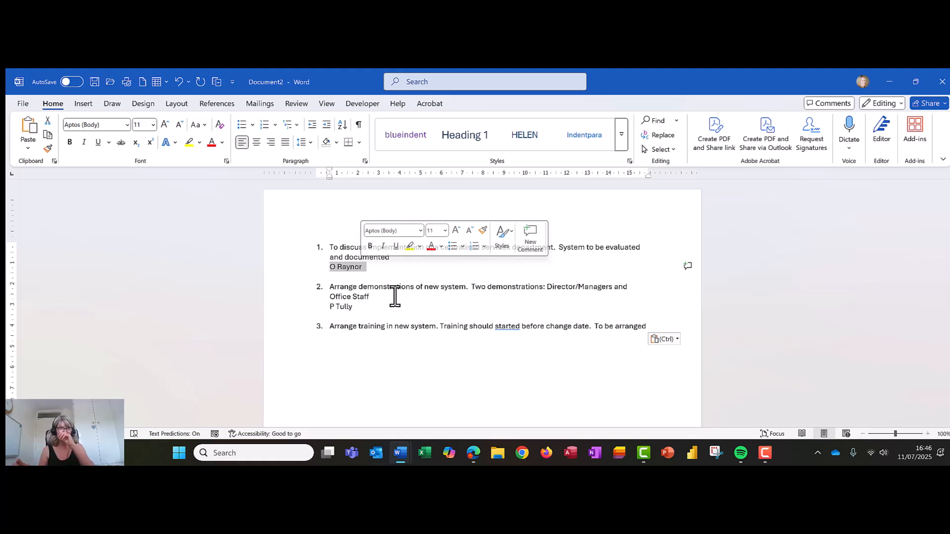
click(394, 297)
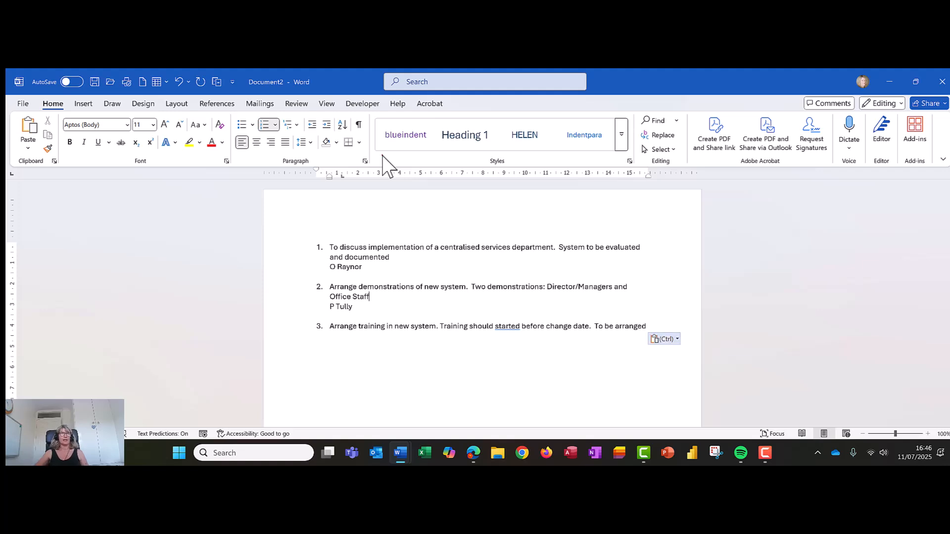
click(358, 124)
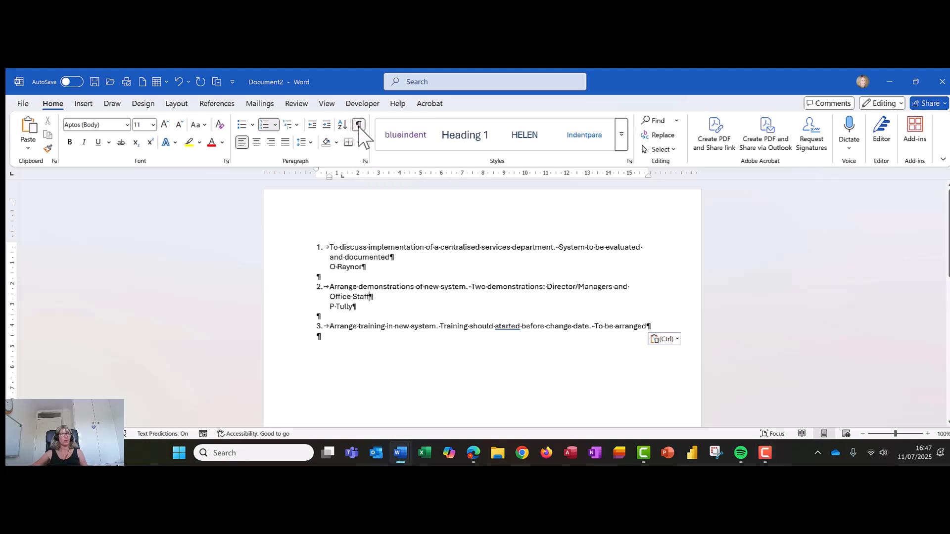
click(329, 339)
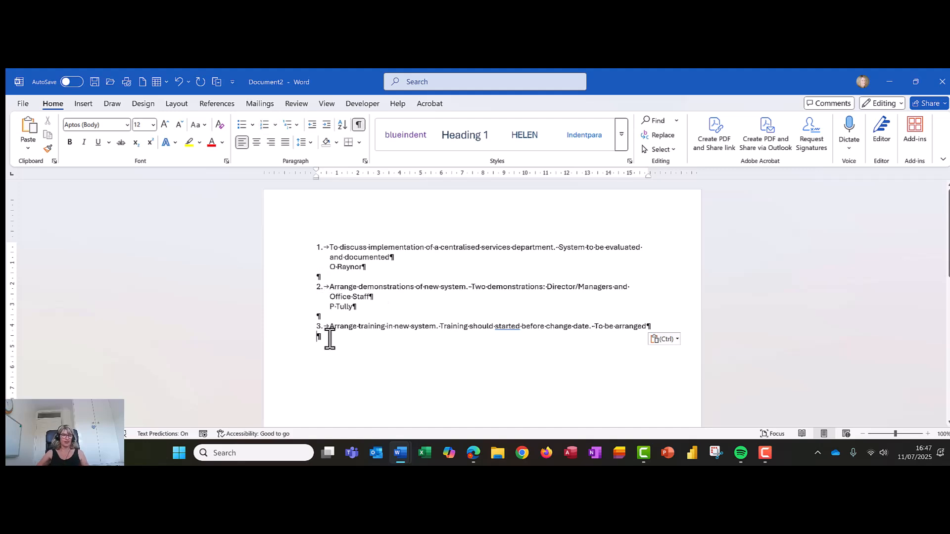
key(ctrl+2)
drag(331, 338, 327, 339)
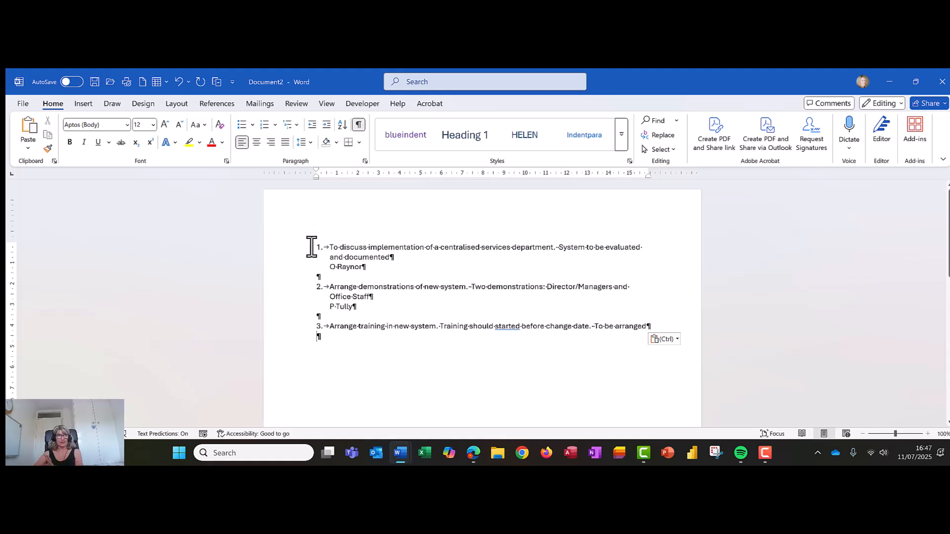
- Convert the whole action-item list into a two-column table, separating text at paragraphs
drag(312, 247, 674, 339)
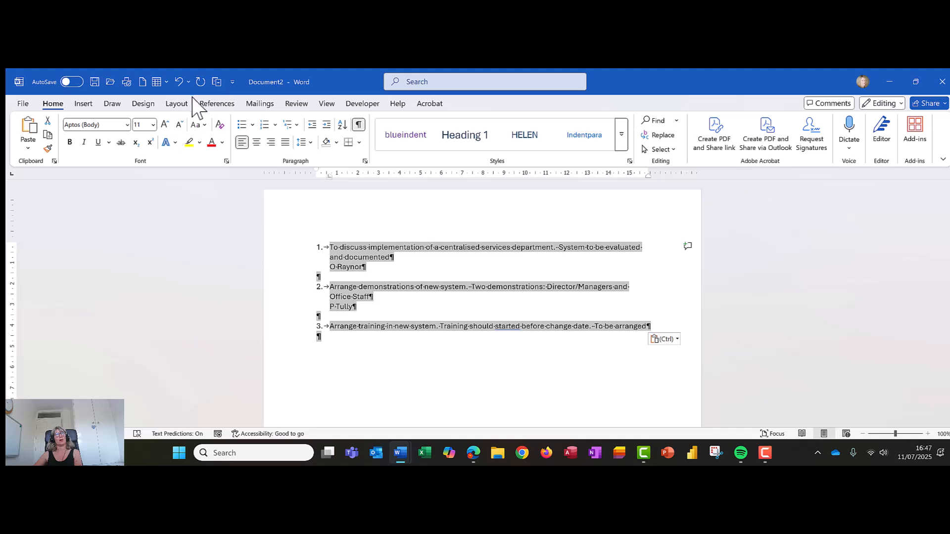
key(alt+Tab)
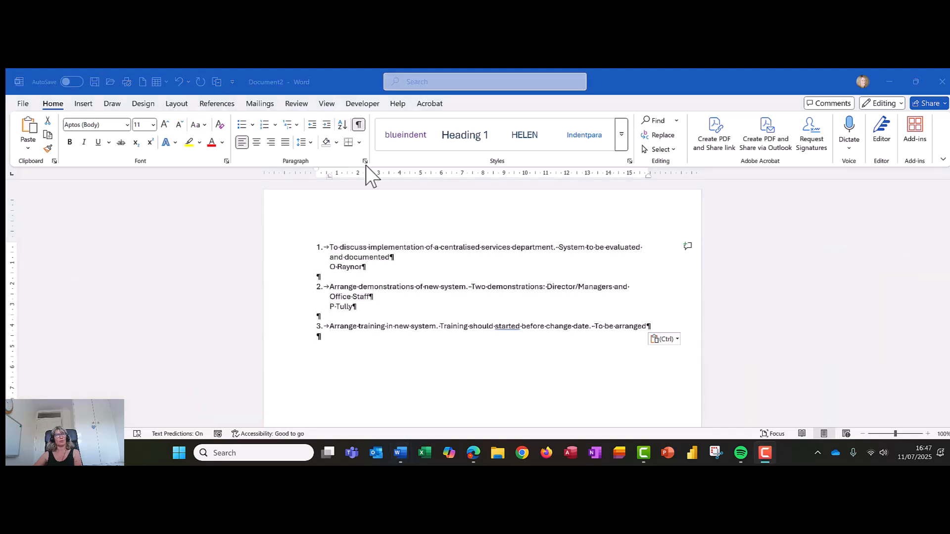
key(alt+Tab)
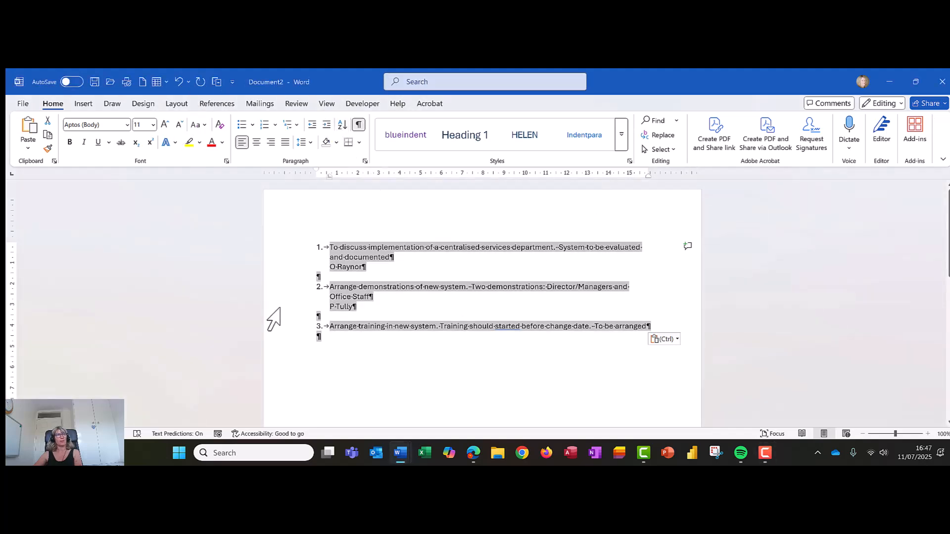
click(83, 105)
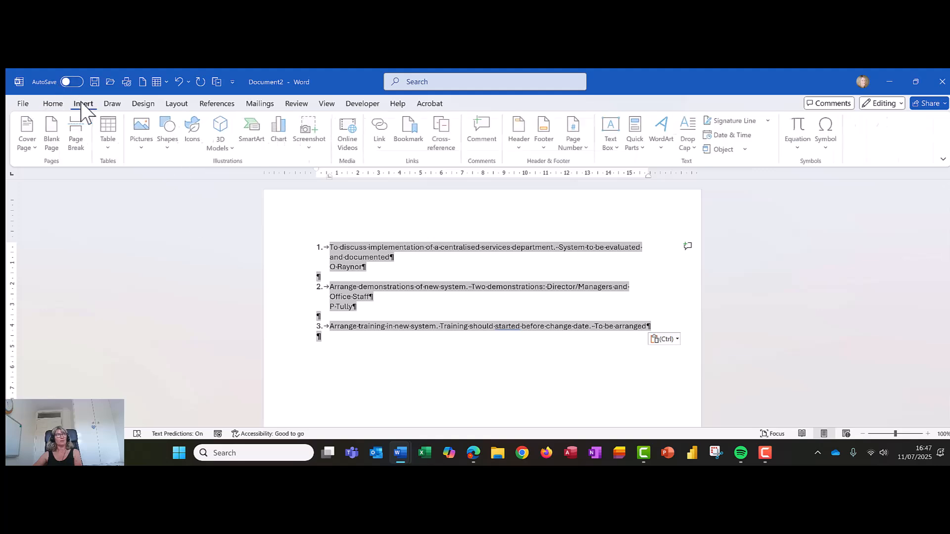
click(110, 148)
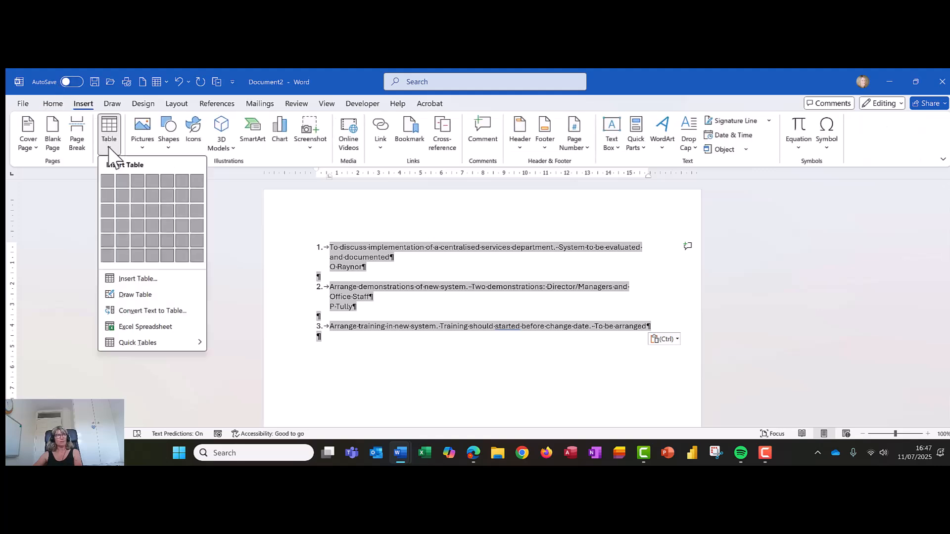
click(147, 312)
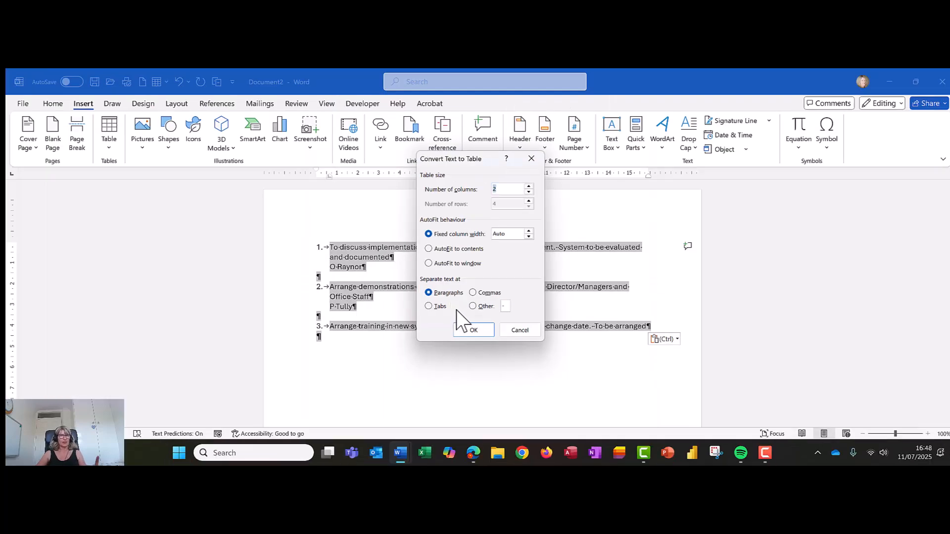
click(467, 370)
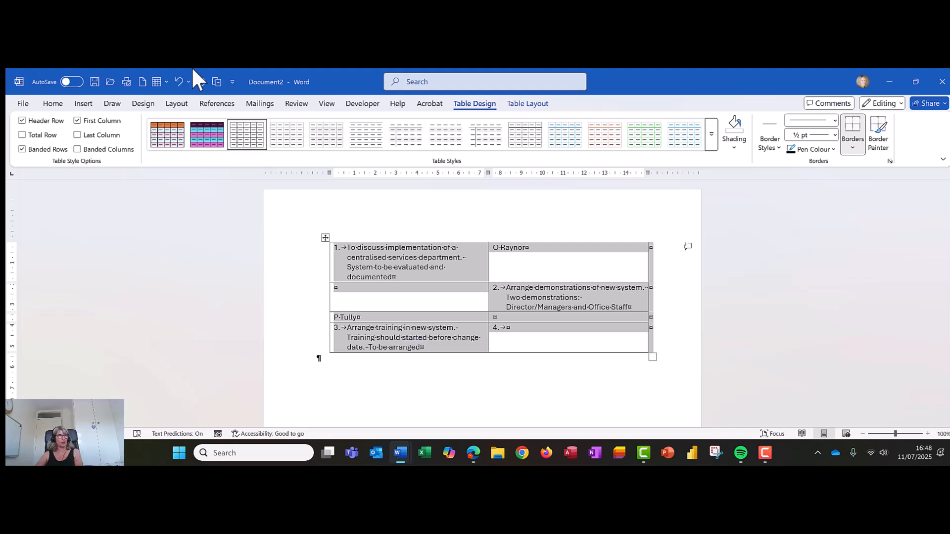
- Undo the text-to-table conversion to restore the numbered action-item list, then check its empty paragraphs
click(181, 82)
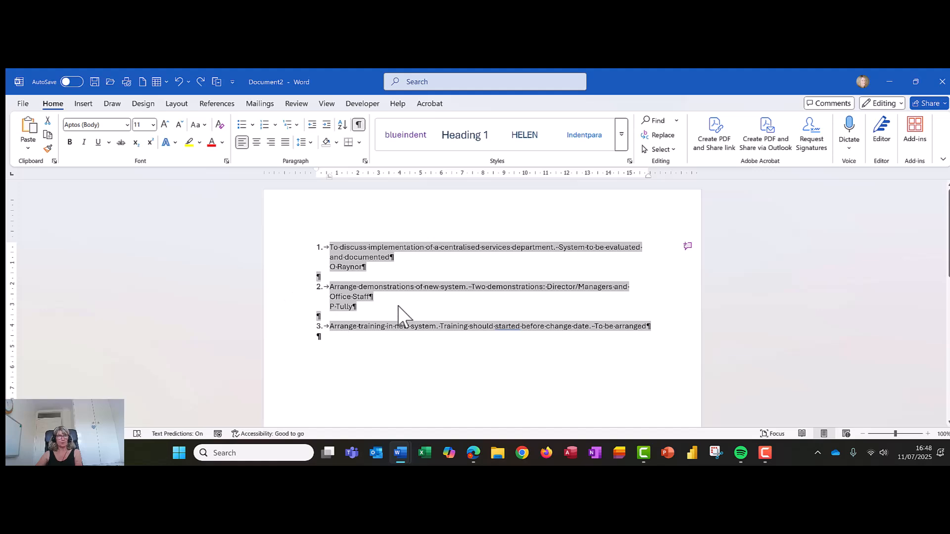
click(396, 316)
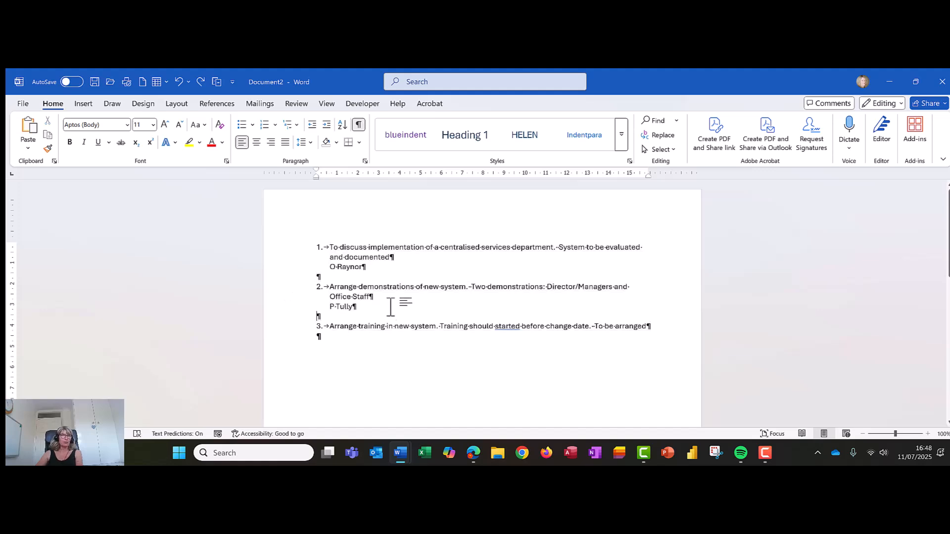
click(365, 267)
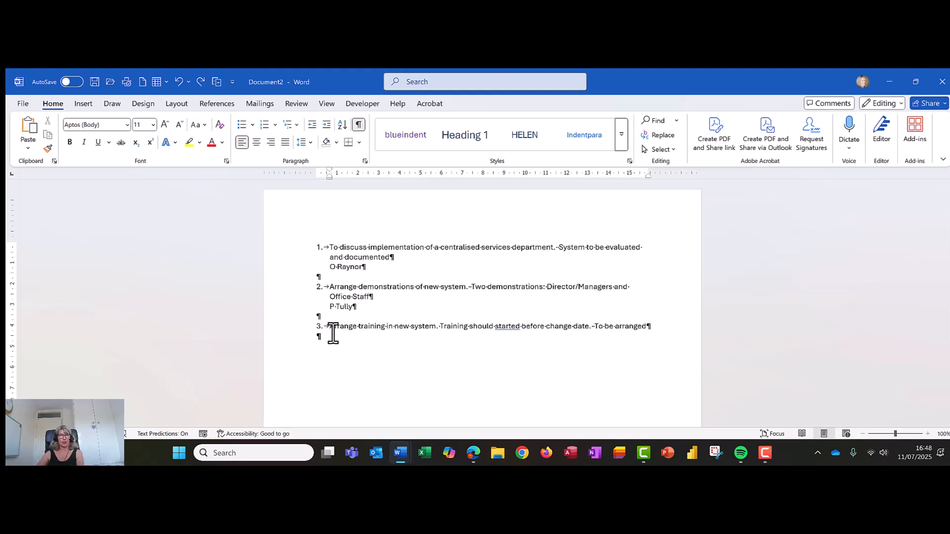
click(318, 276)
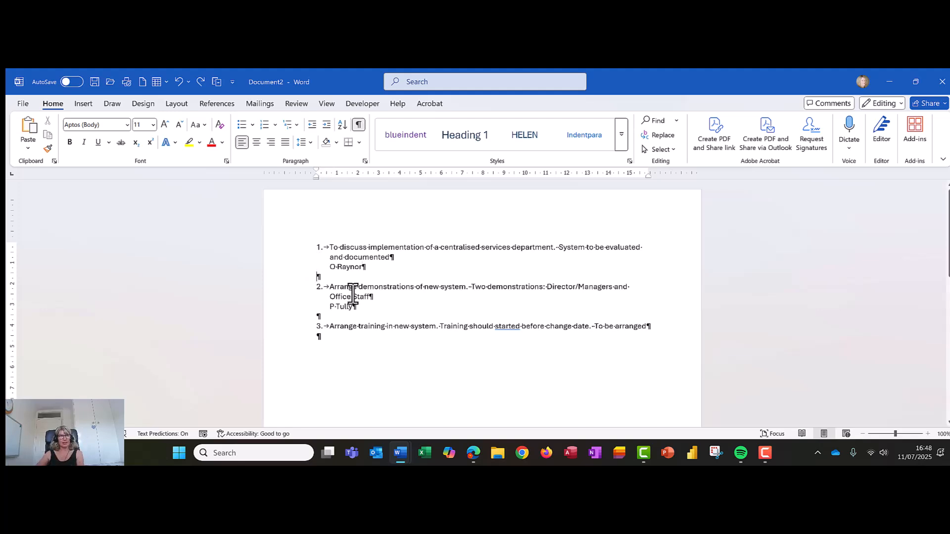
click(318, 247)
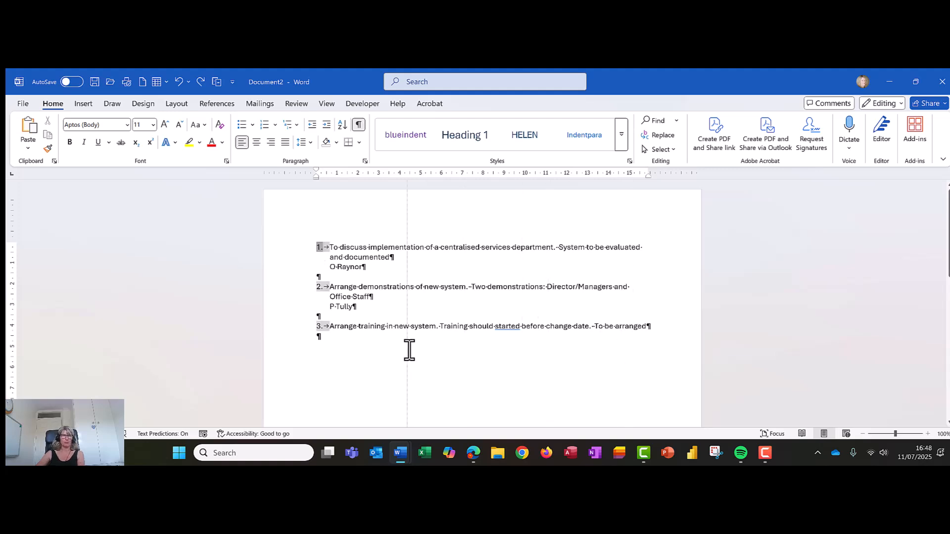
- Select the whole list and open Replace with expanded options, setting Find what to two paragraph marks ^p^p
click(396, 275)
drag(303, 245, 286, 356)
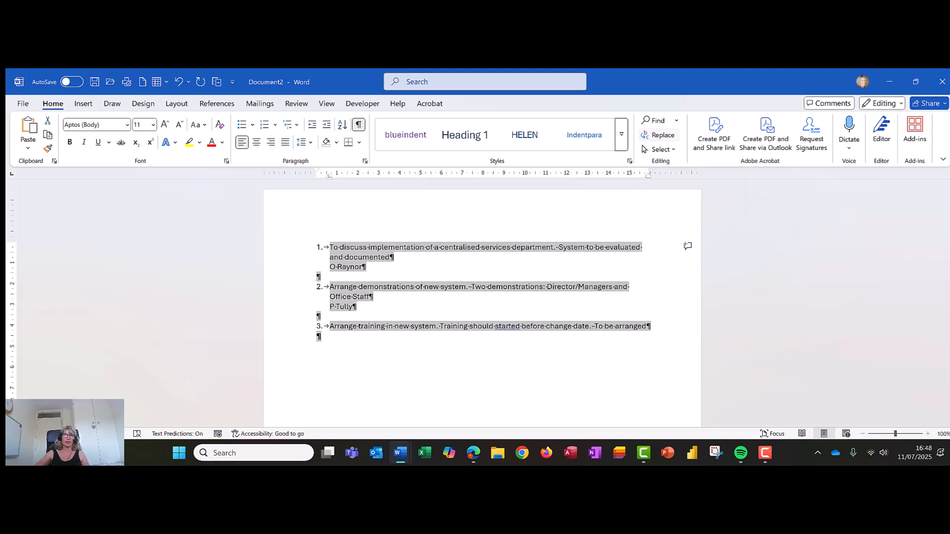
click(663, 136)
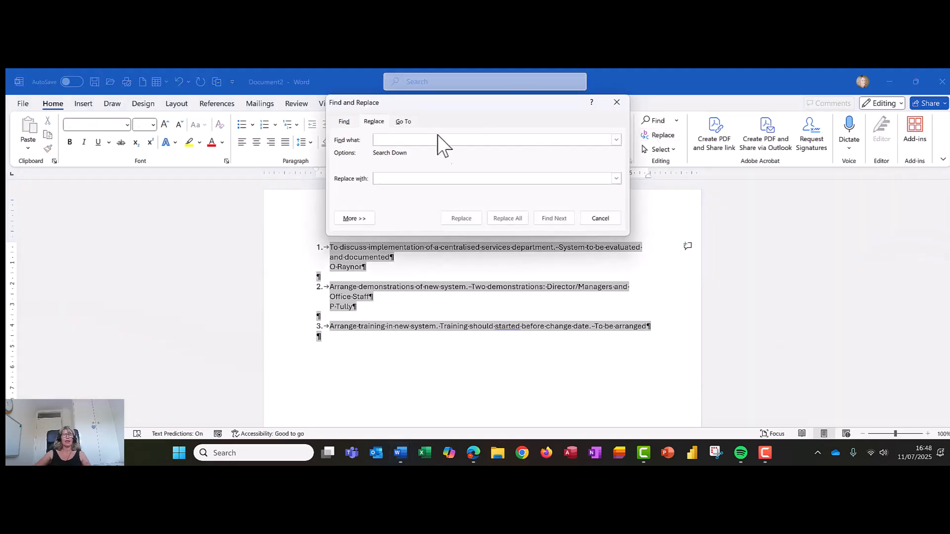
click(354, 218)
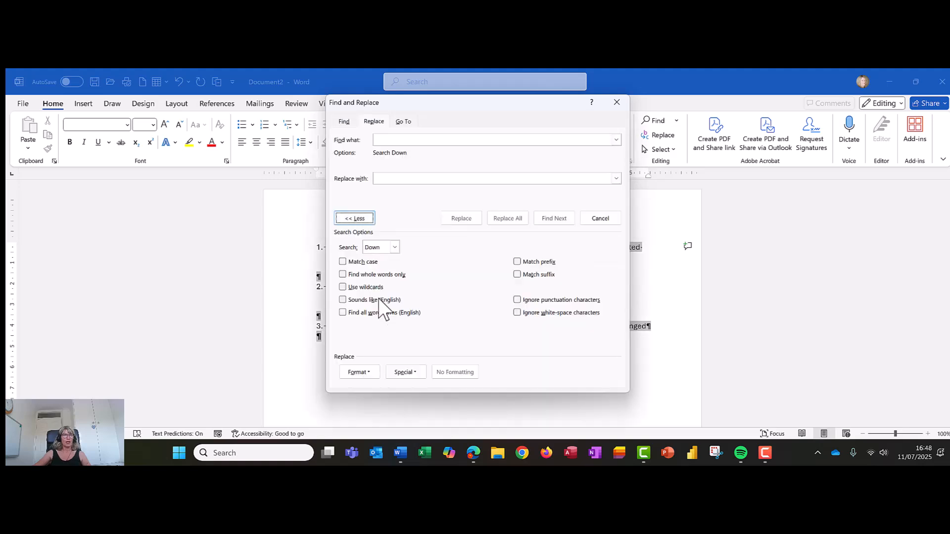
click(421, 141)
click(406, 378)
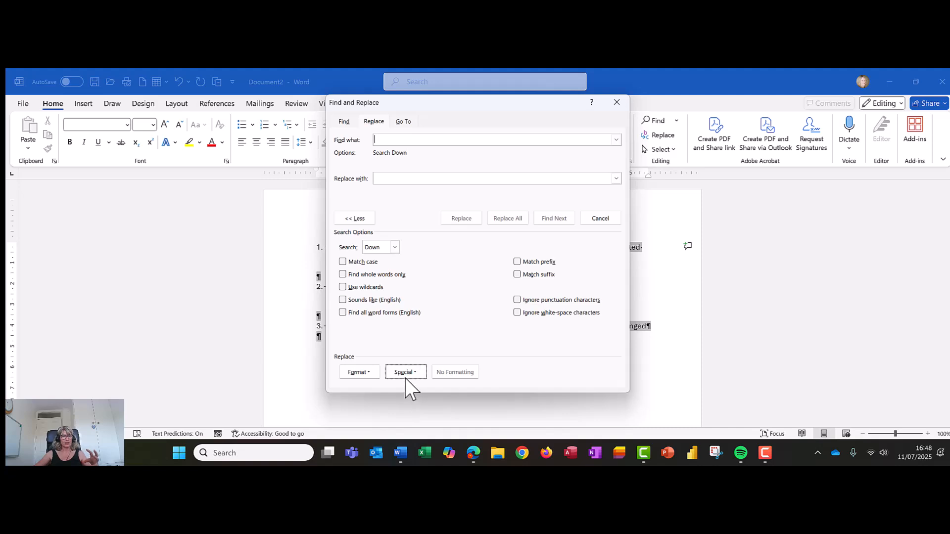
click(405, 375)
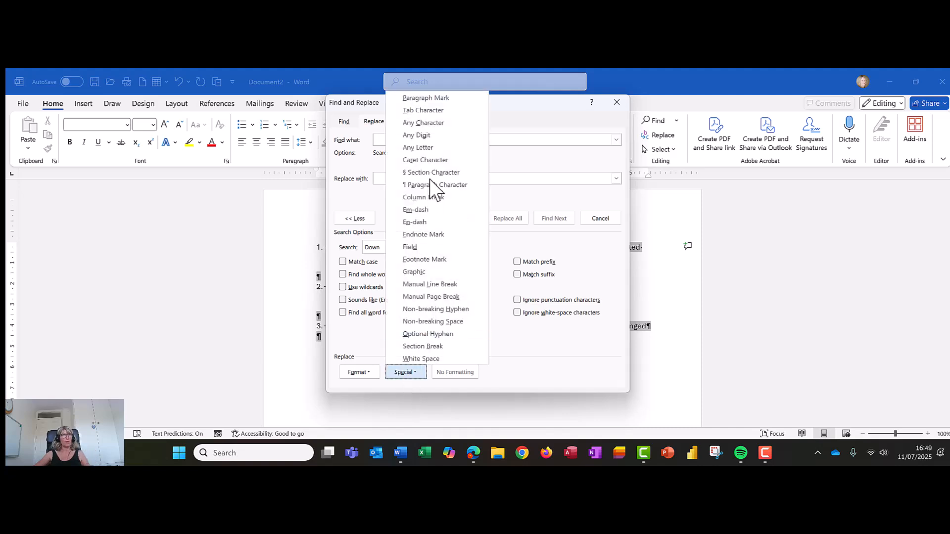
click(446, 98)
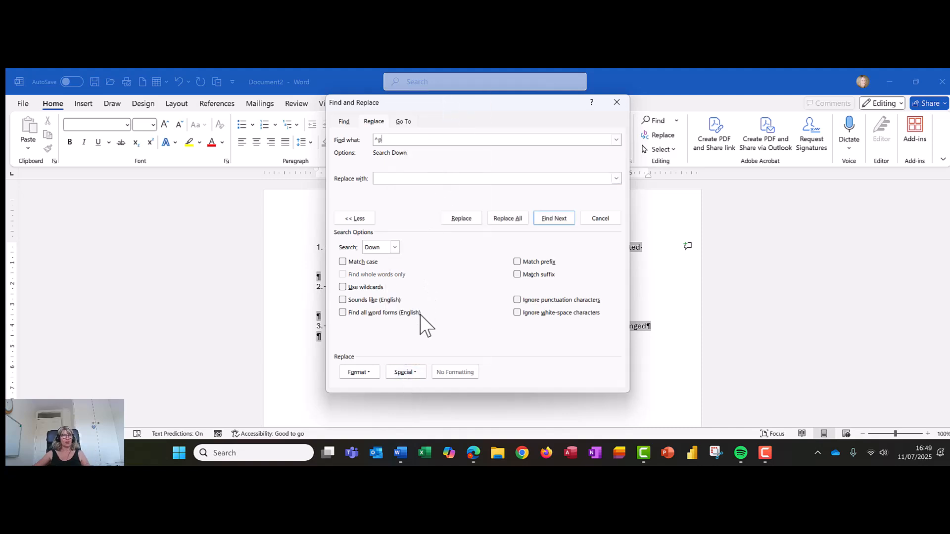
click(405, 376)
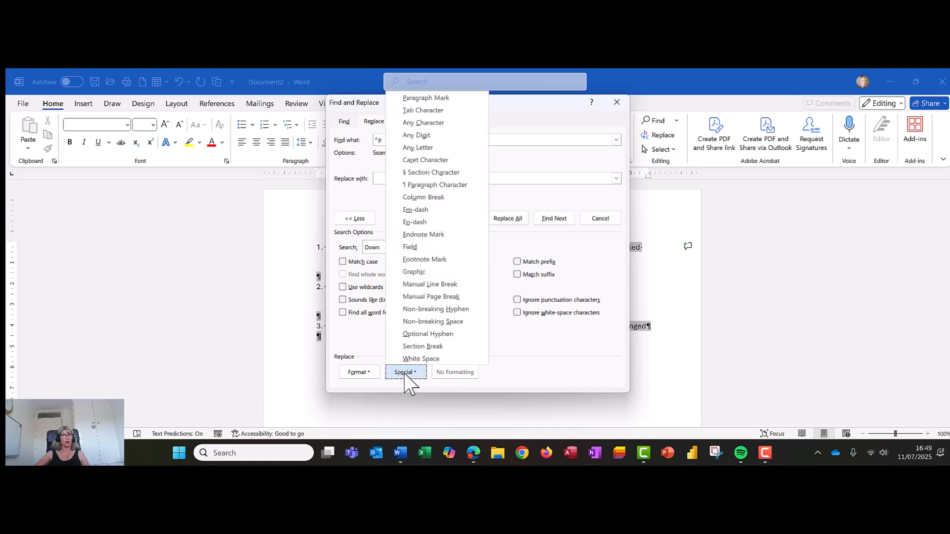
click(445, 97)
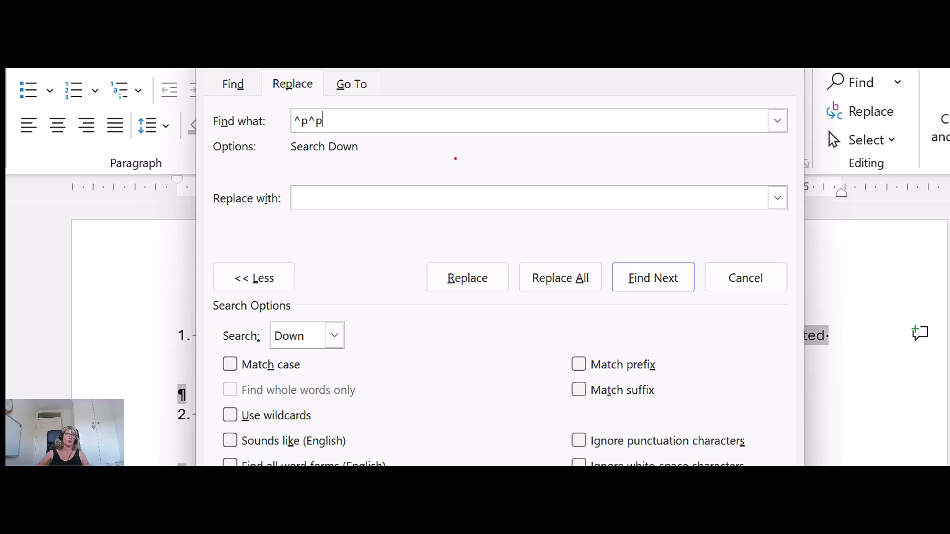
mouse_move(269, 93)
mouse_down()
mouse_move(343, 155)
mouse_move(337, 97)
mouse_move(286, 117)
mouse_up()
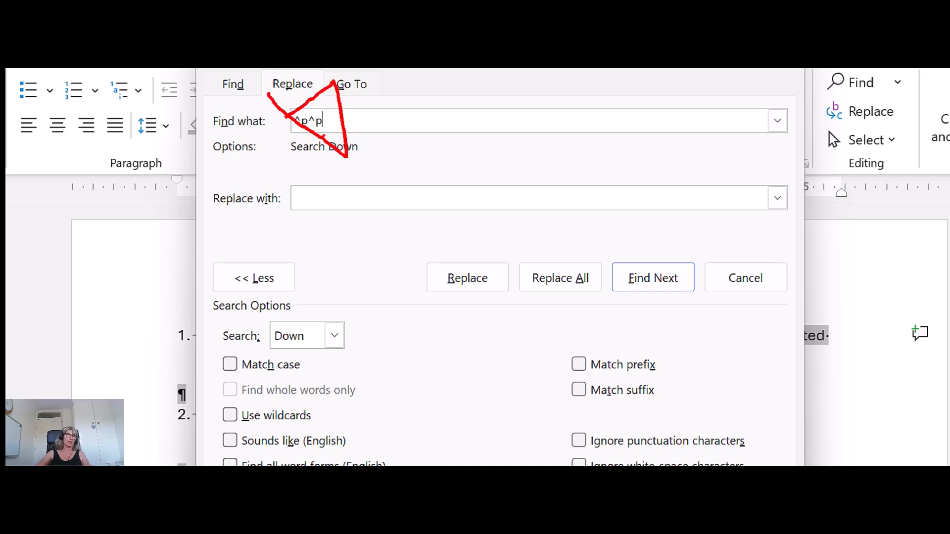
key(Escape)
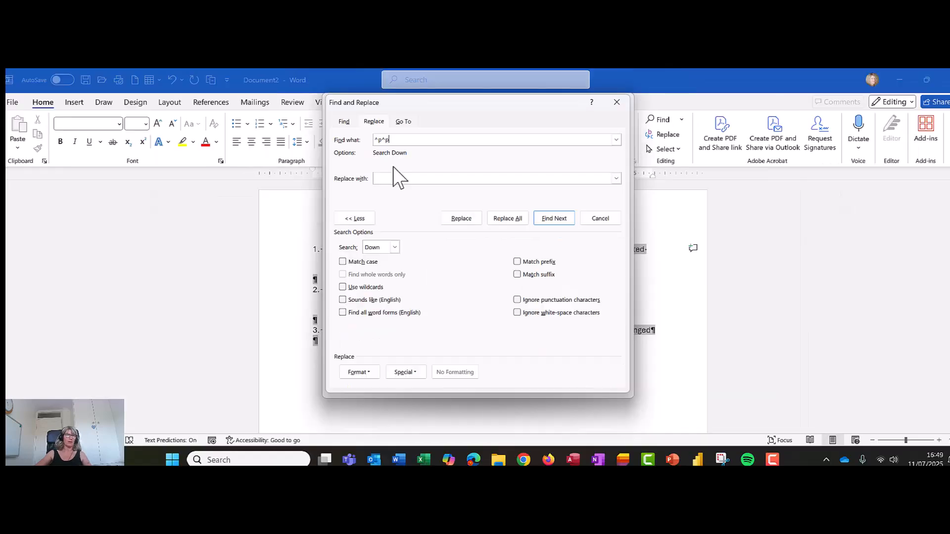
- Set Replace with to a single paragraph mark ^p, replace all throughout the document, and close the dialog
click(392, 180)
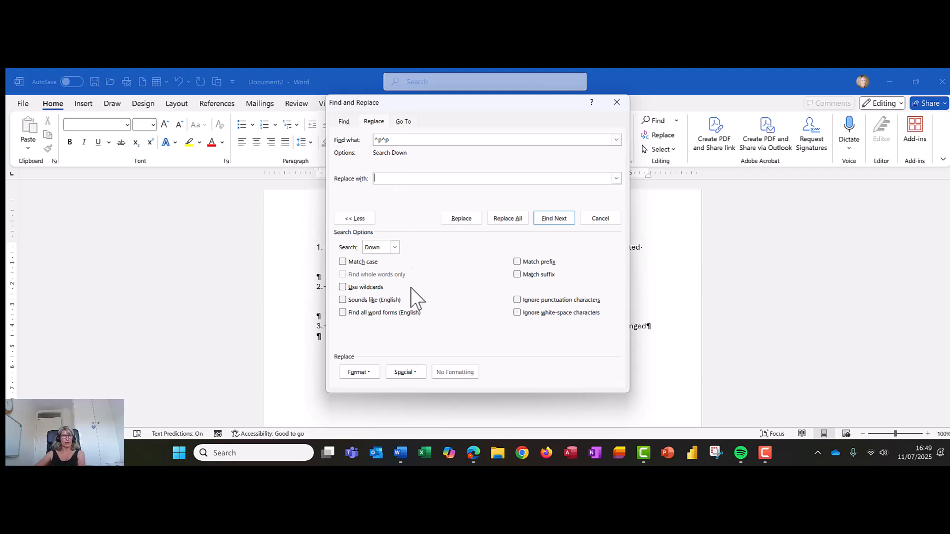
click(397, 378)
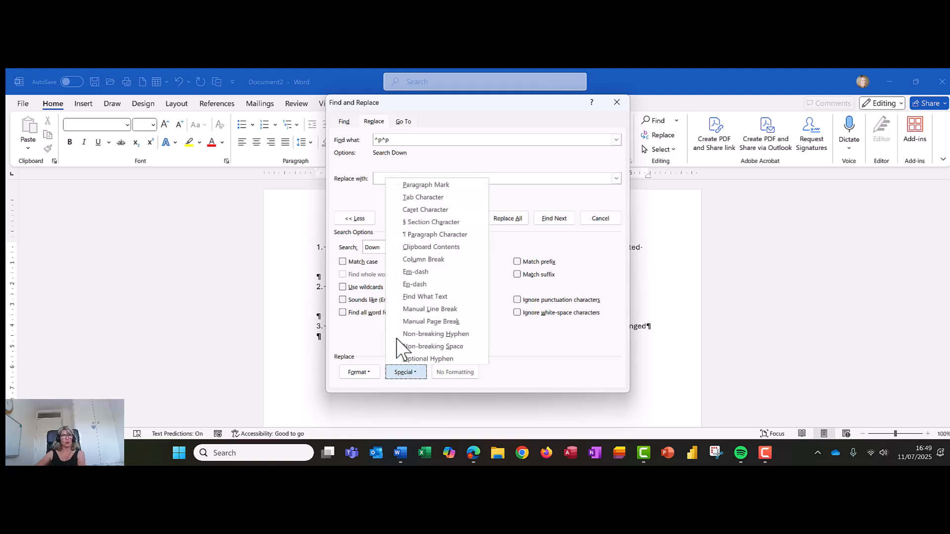
click(409, 185)
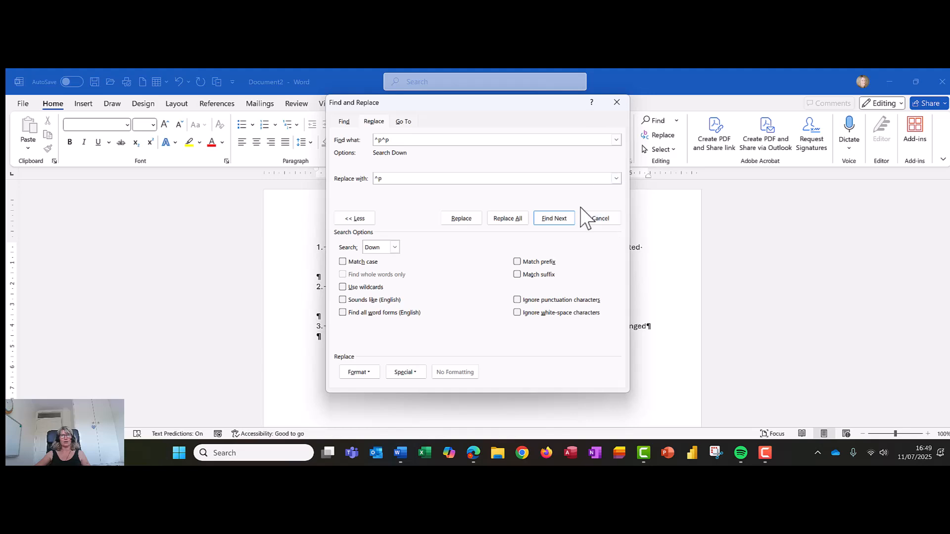
click(512, 217)
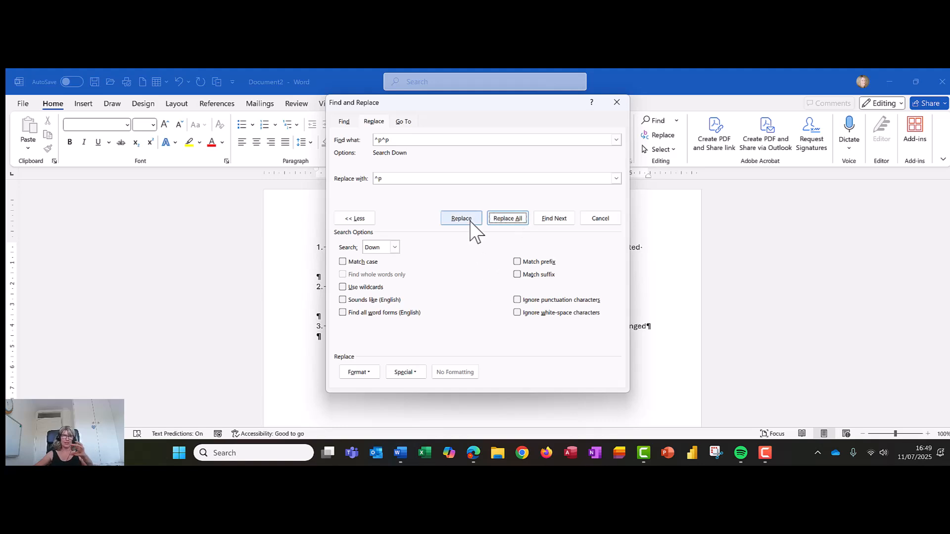
click(503, 223)
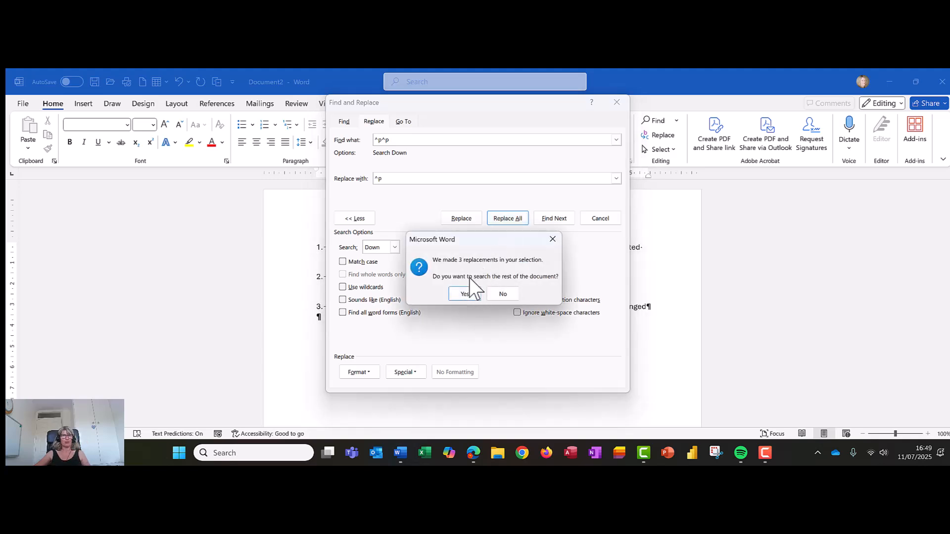
click(463, 294)
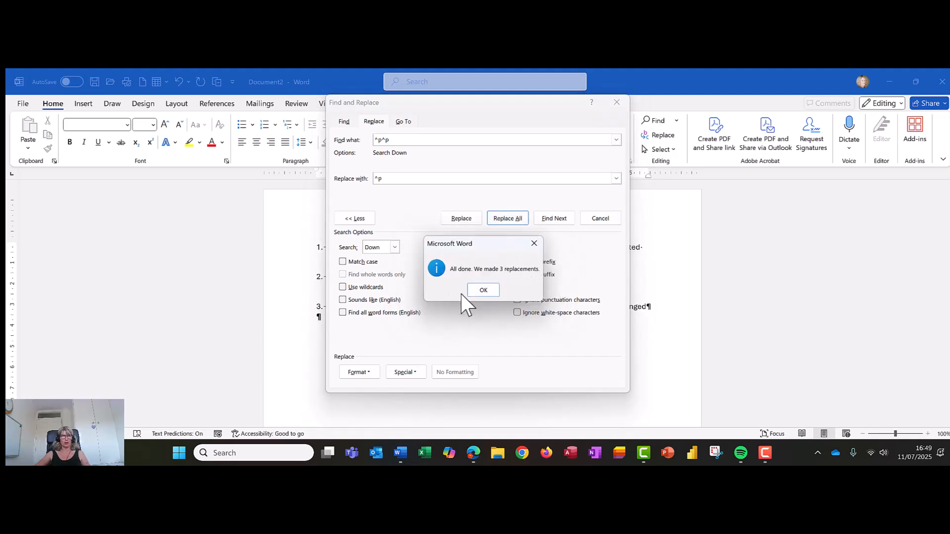
click(489, 295)
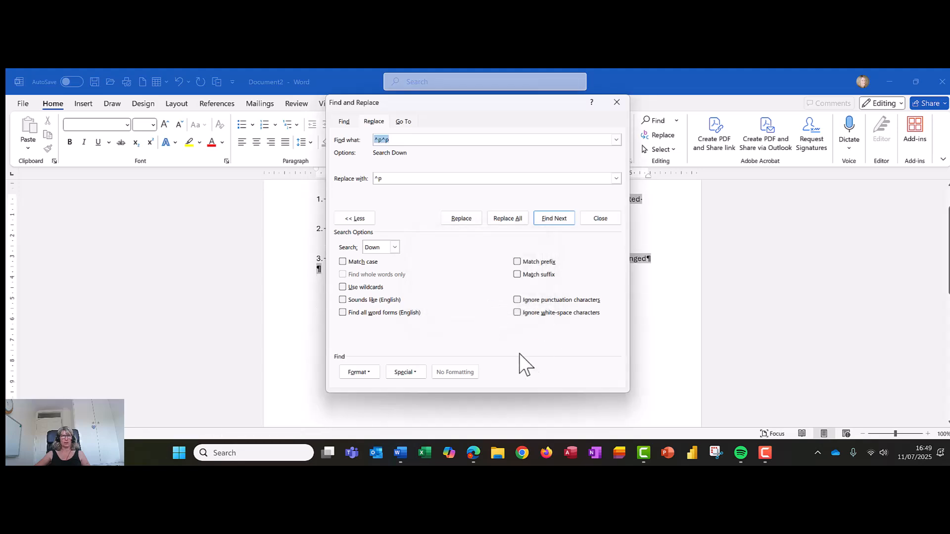
click(623, 103)
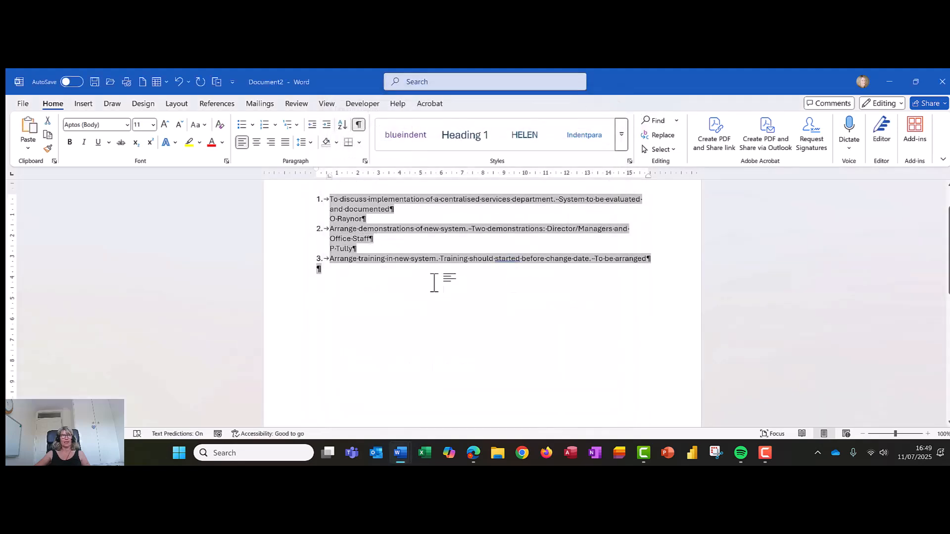
- Select the tidied list and convert it into a two-column table, separating text at paragraphs
click(375, 252)
scroll(373, 247, up, 2)
click(378, 257)
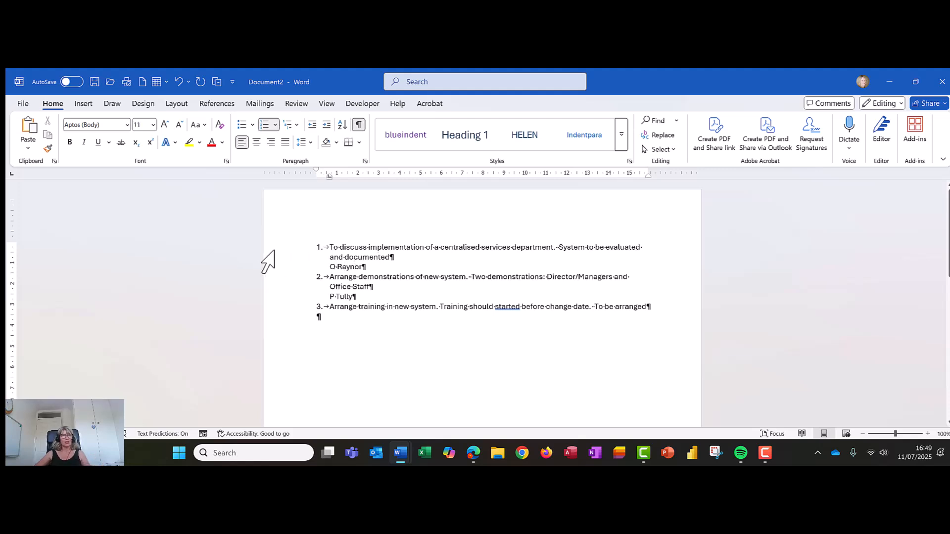
drag(274, 251, 281, 306)
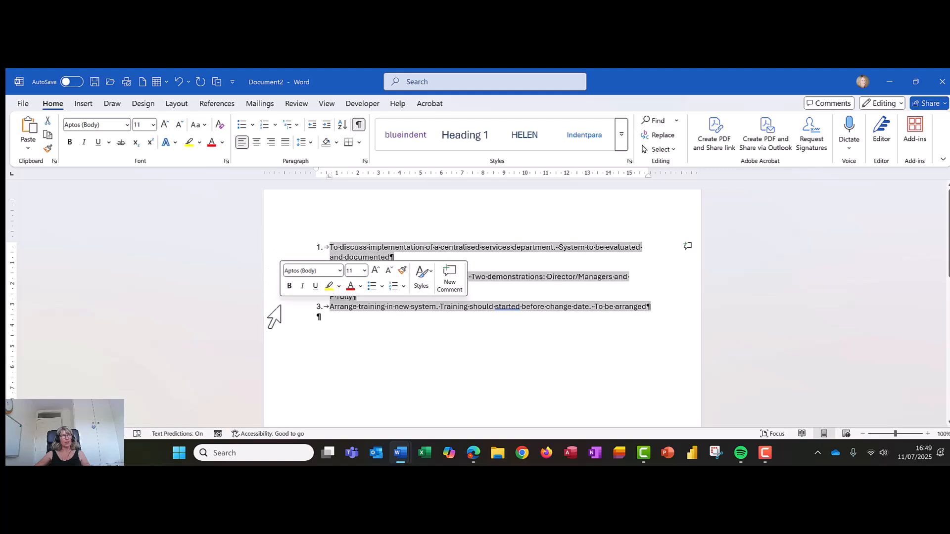
click(80, 109)
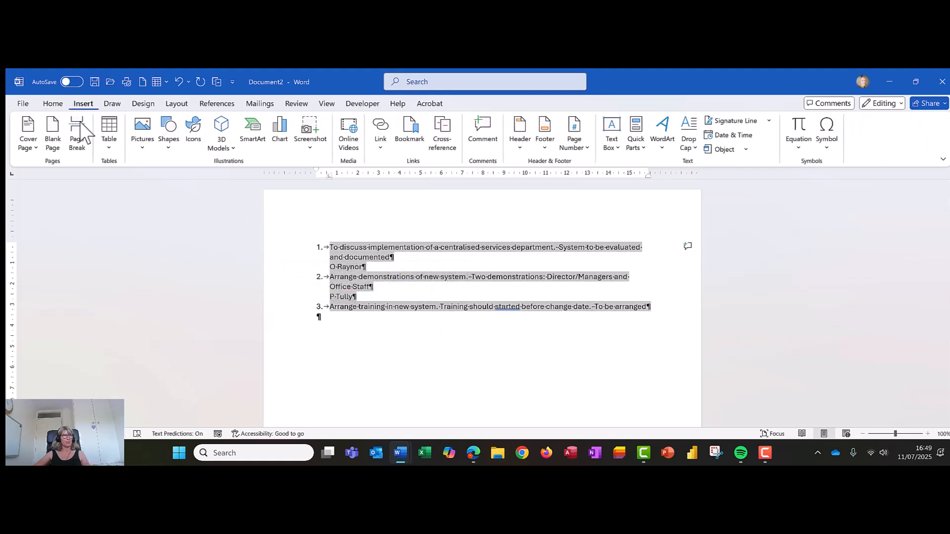
click(116, 146)
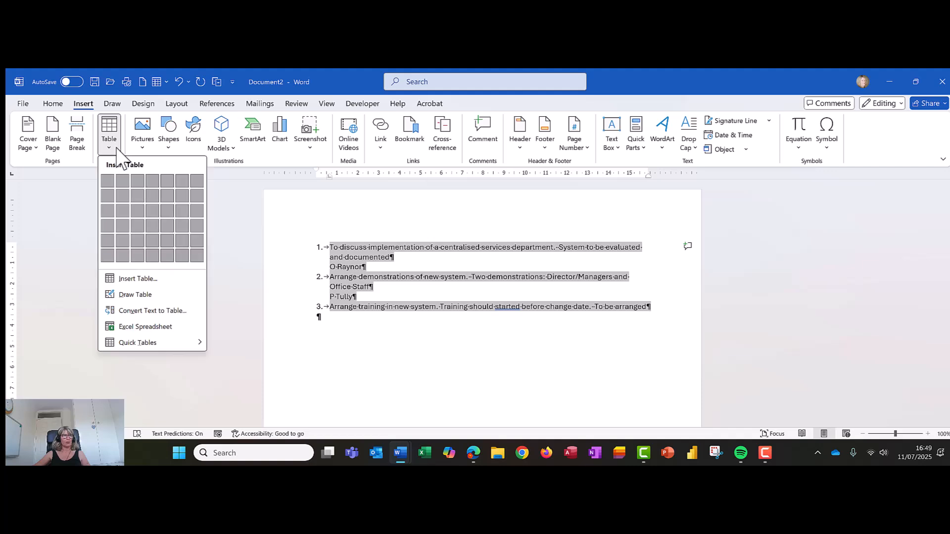
click(137, 307)
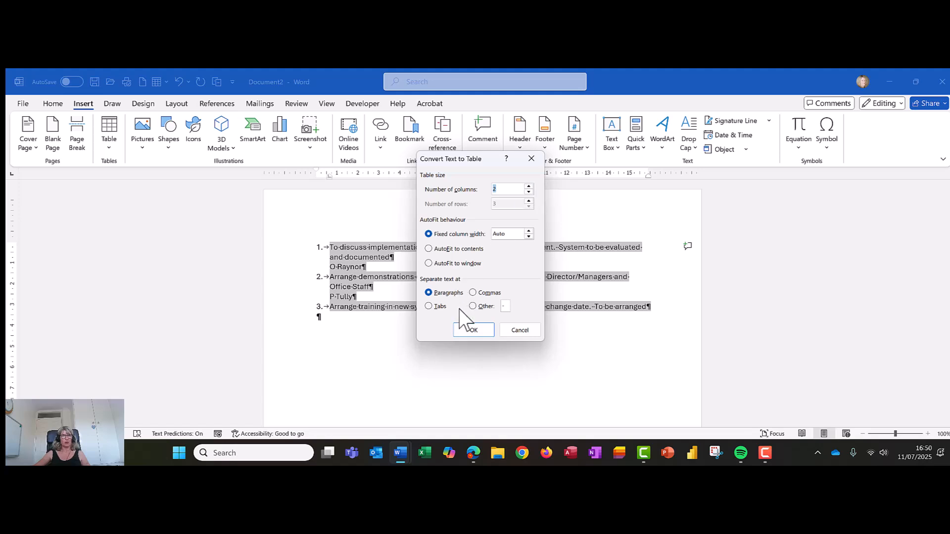
click(471, 330)
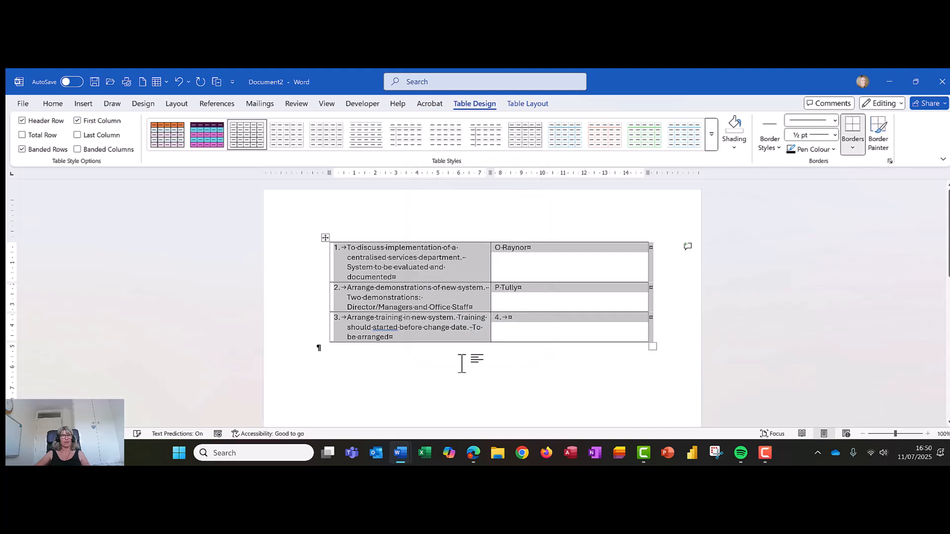
- Hide formatting marks and undo the automatic 4. numbering in the table's last right-hand cell
click(461, 366)
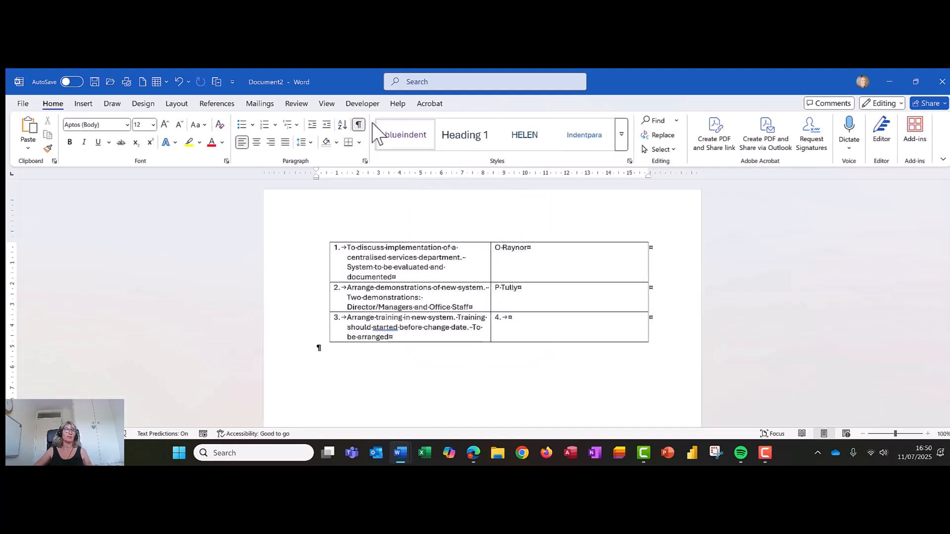
click(359, 125)
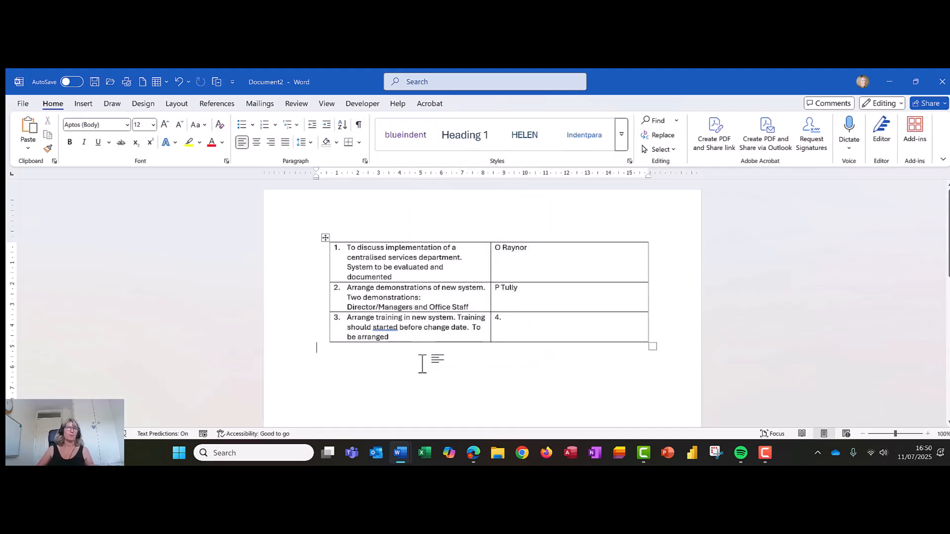
click(550, 315)
key(ctrl+z)
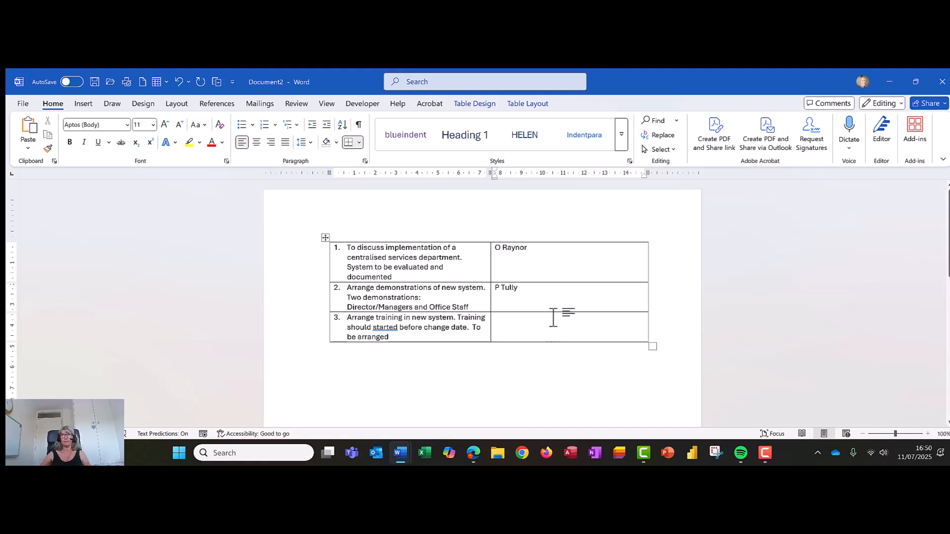
- Switch to the third document's stock list and show formatting marks to reveal its tab separators
click(698, 101)
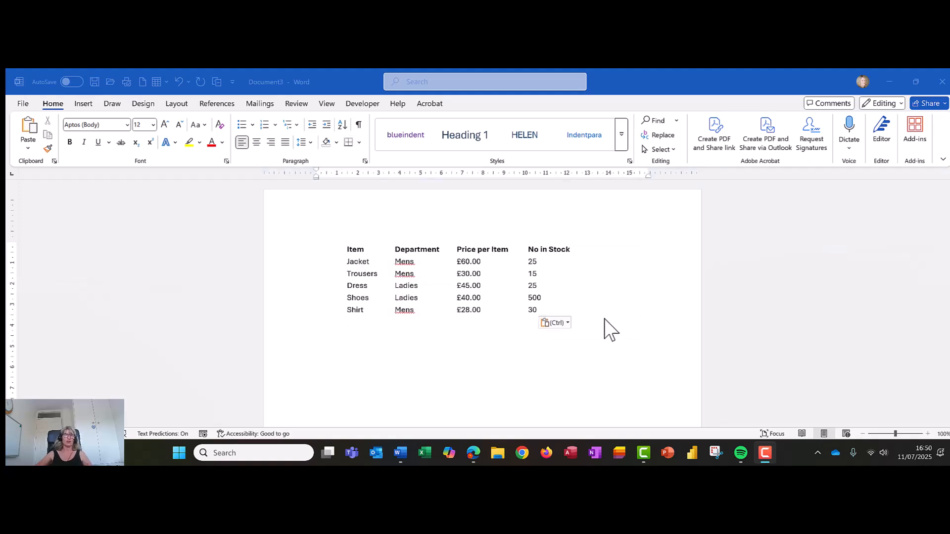
click(407, 295)
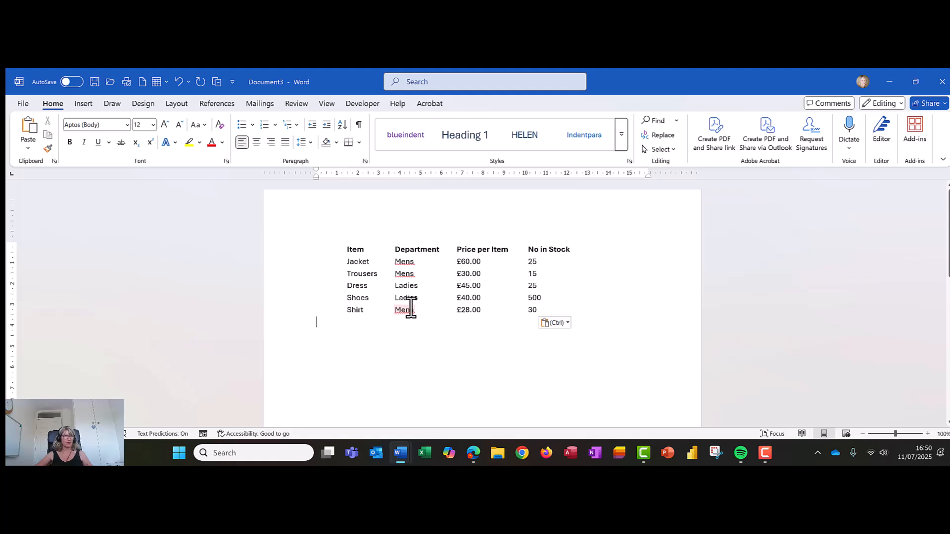
click(359, 125)
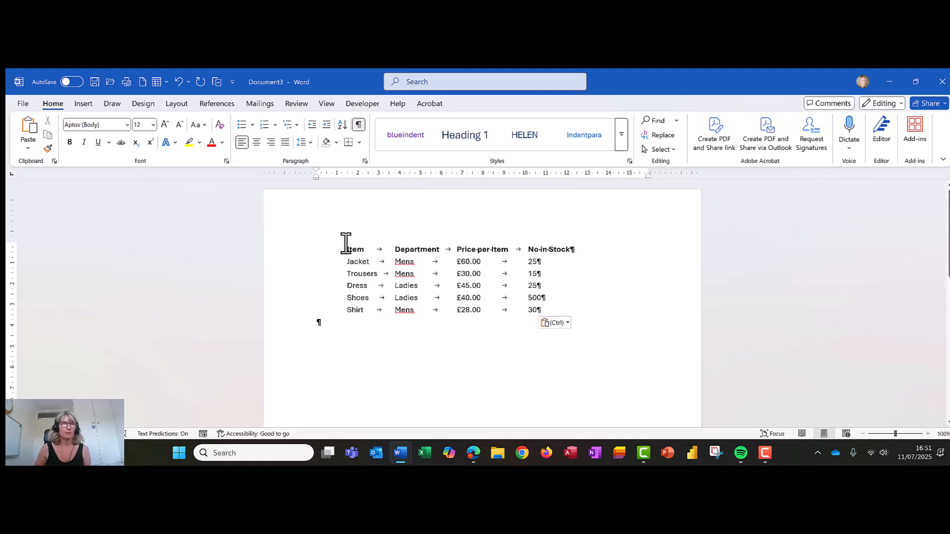
- Select the stock list and convert it into a four-column table, separating text at tabs
drag(346, 246, 546, 310)
click(83, 104)
click(108, 148)
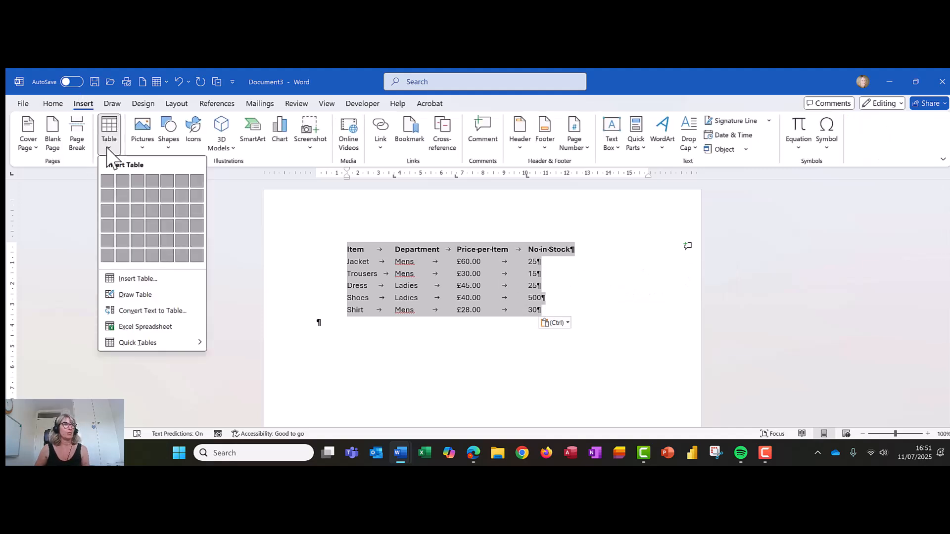
click(143, 312)
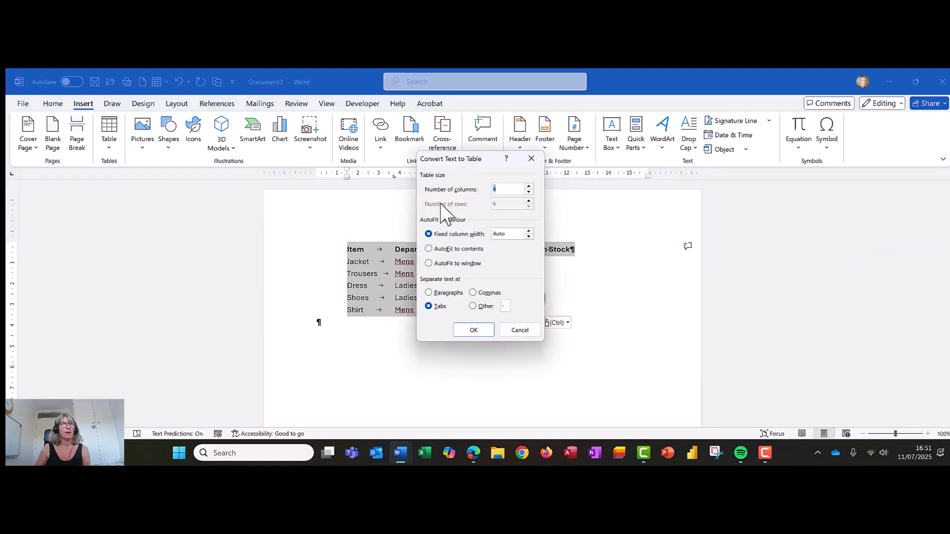
click(495, 189)
click(473, 330)
click(508, 371)
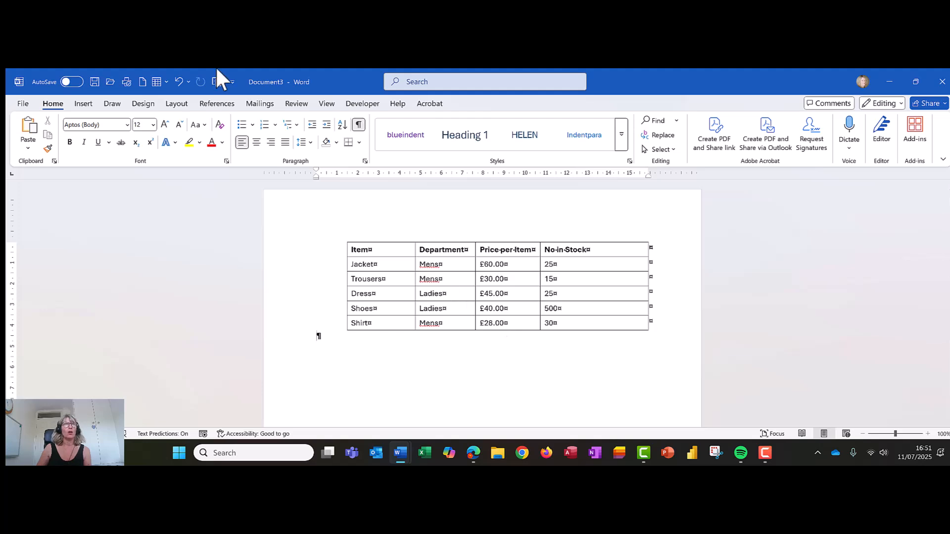
- Hide formatting marks and add a new empty row below the table's last row, moving to its Price per Item cell
click(359, 124)
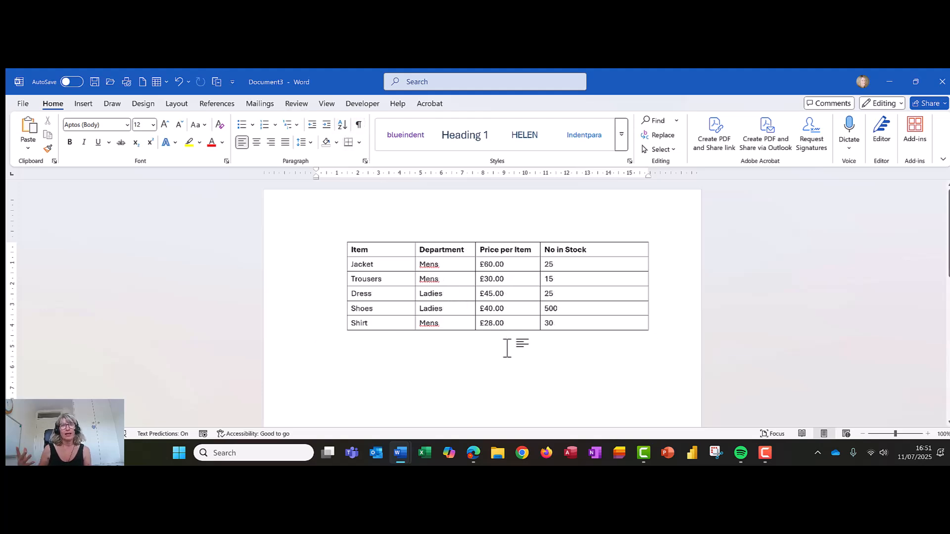
click(569, 327)
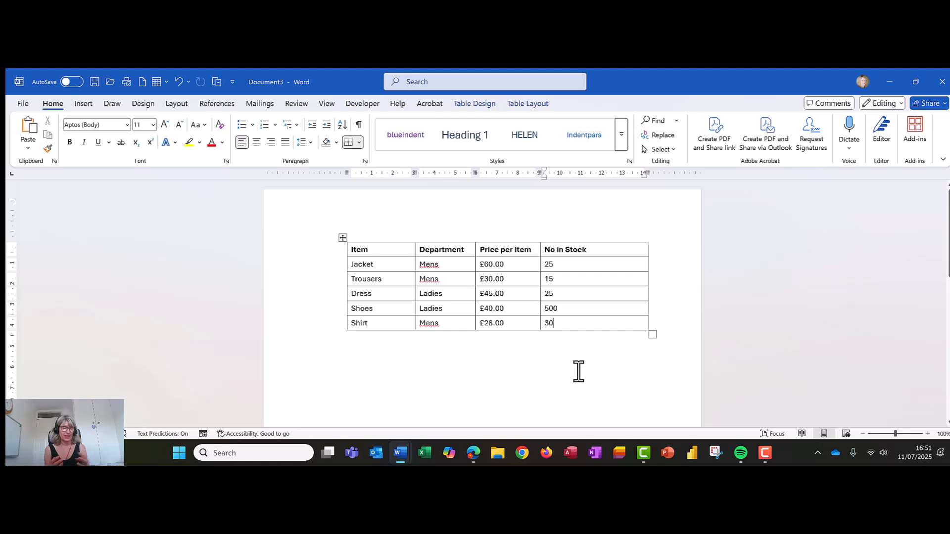
key(Tab)
key(Tab)
key(Tab)
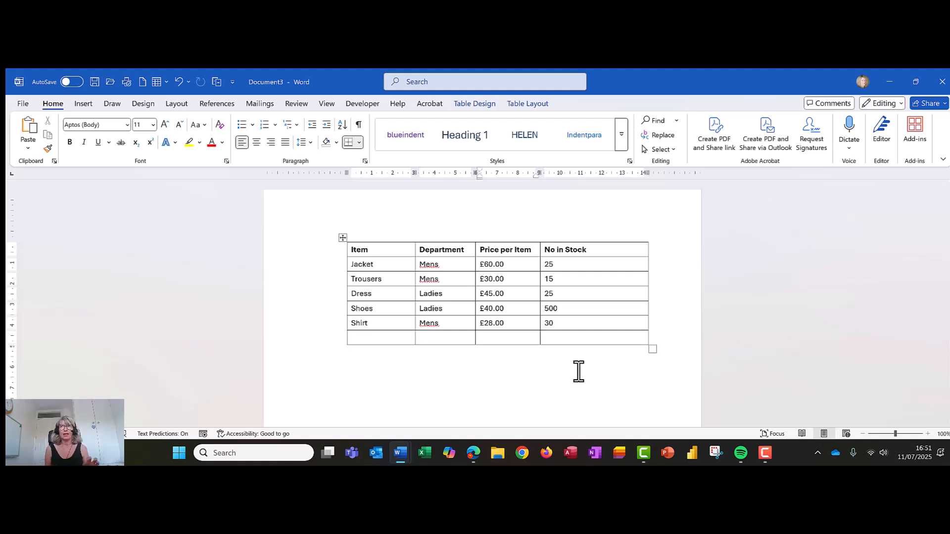
- Insert a =SUM(ABOVE) formula in the new row's Price per Item cell to total the prices
click(547, 104)
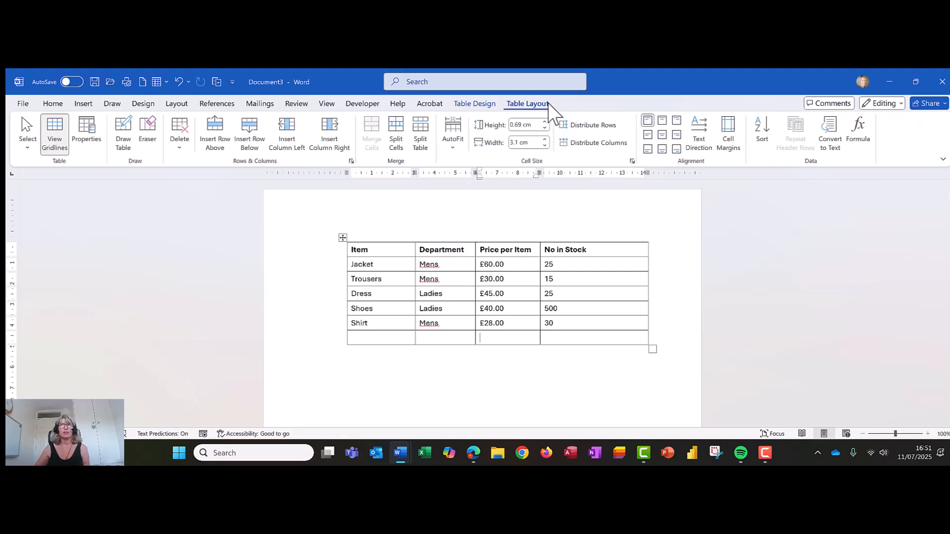
click(855, 132)
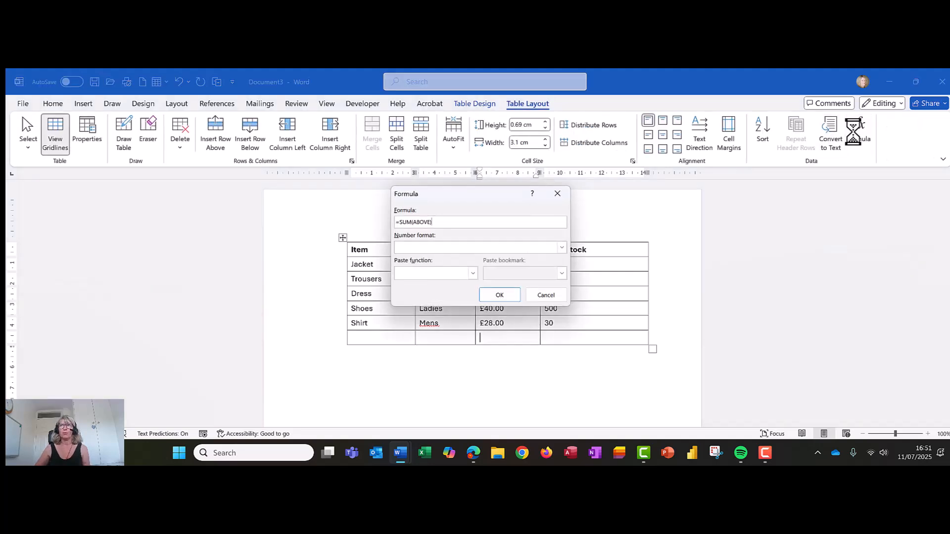
click(500, 295)
- Total the No in Stock column with a =SUM(ABOVE) formula in the new row's last cell
click(570, 339)
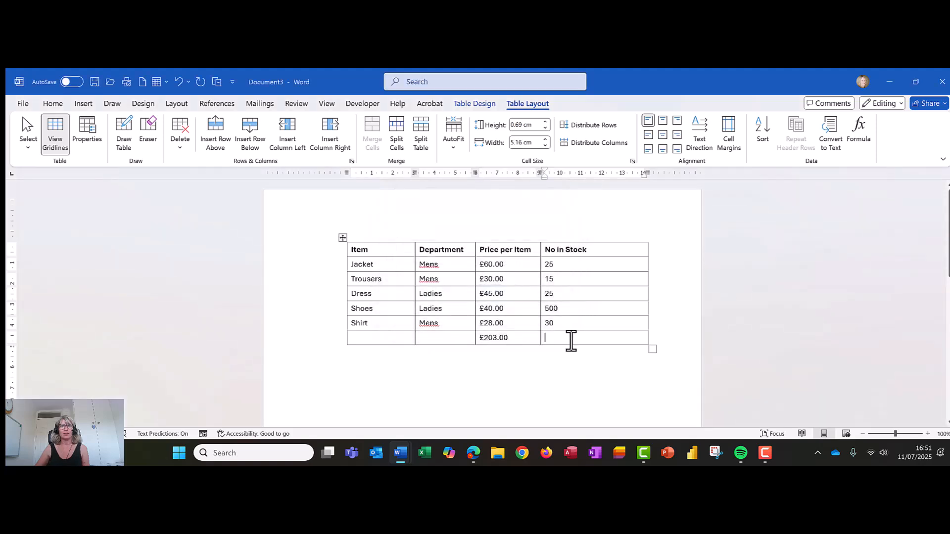
click(861, 131)
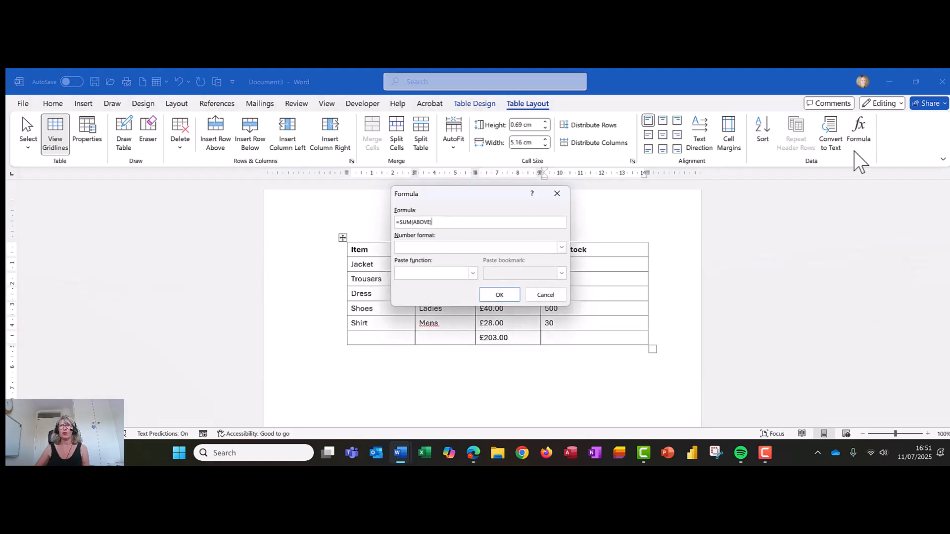
click(492, 298)
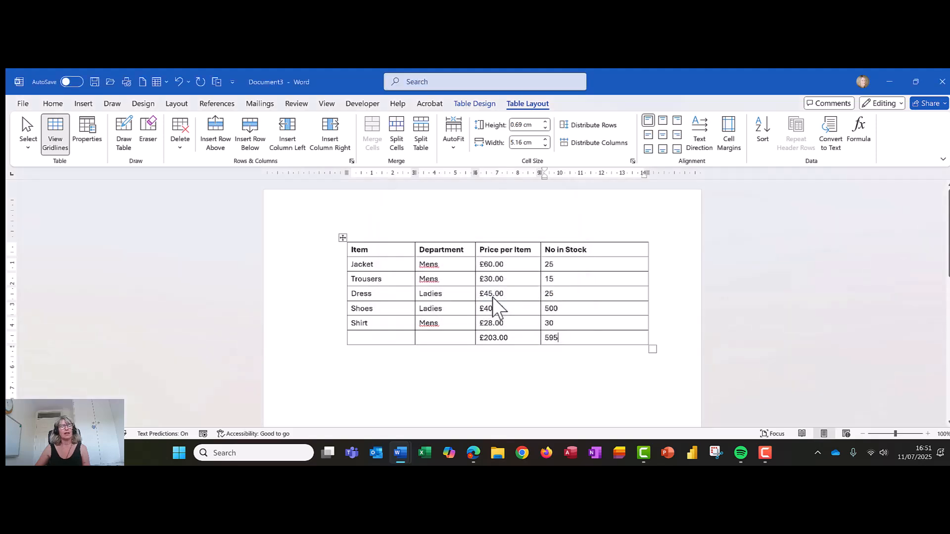
- Right-align the Price per Item and No in Stock values, including their totals
drag(492, 265, 586, 334)
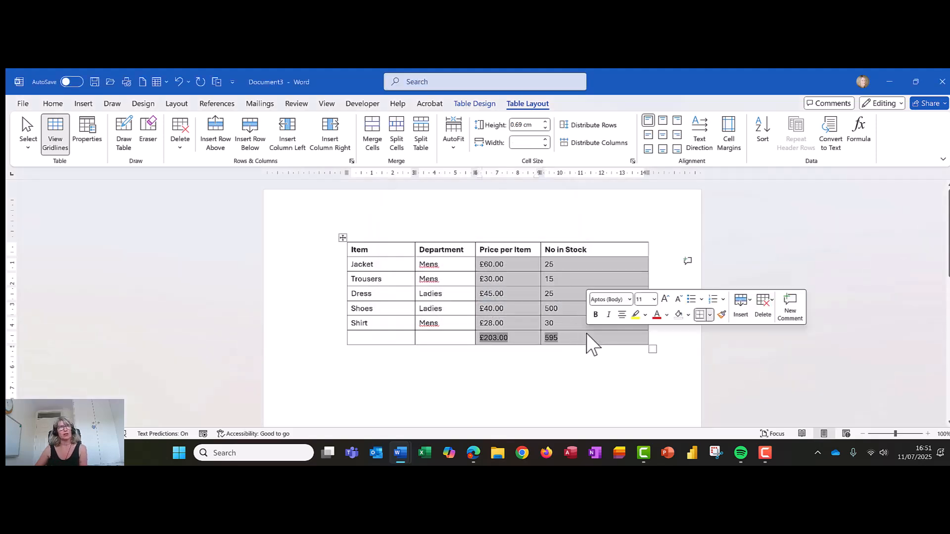
click(54, 103)
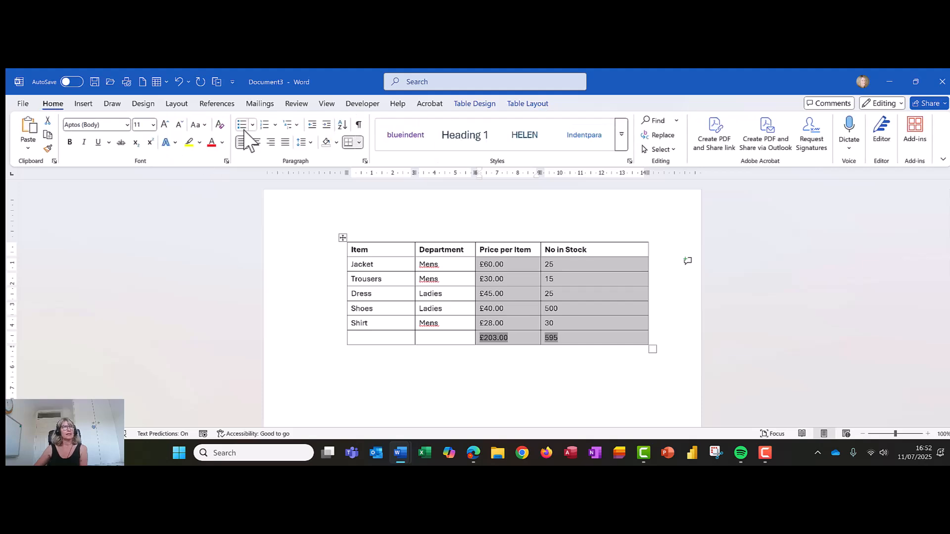
click(270, 142)
click(527, 415)
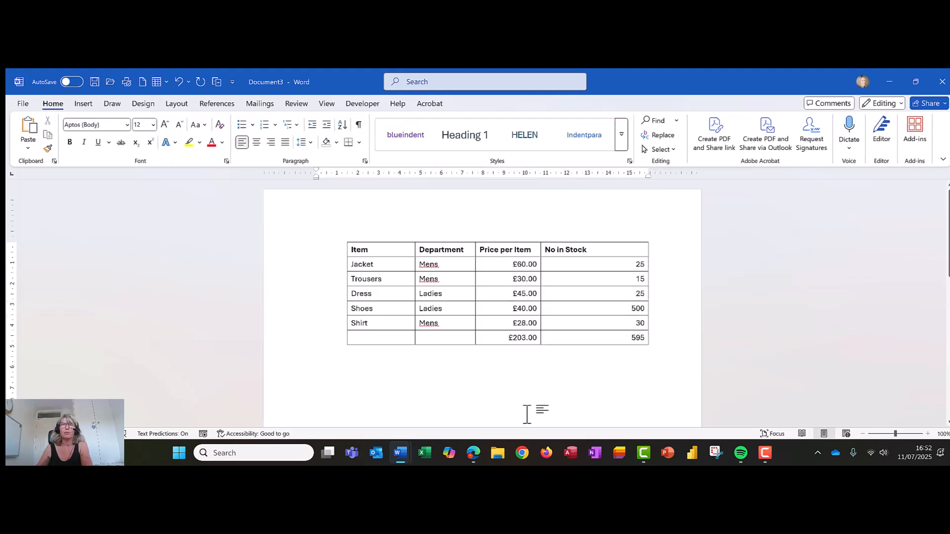